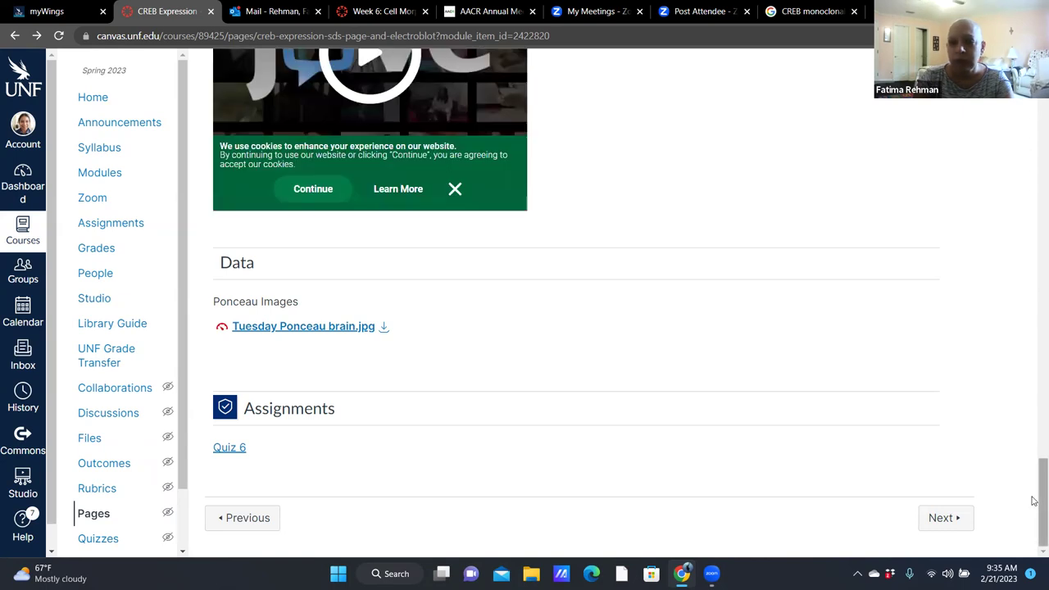
# Step: Download the Tuesday Ponceau brain.jpg image, view the stained membrane, and close the image viewer
pyautogui.click(293, 329)
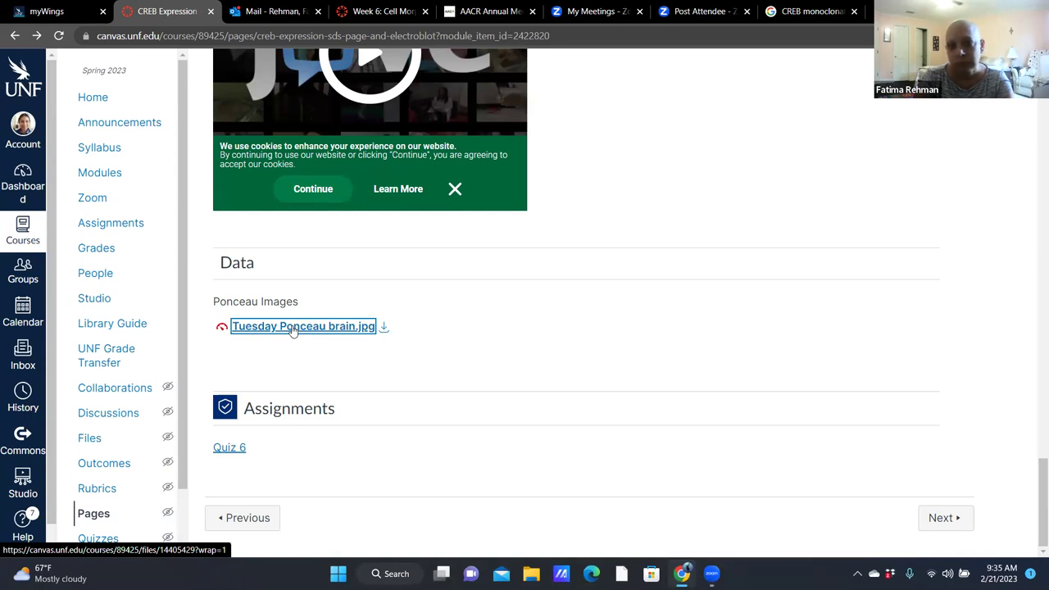
pyautogui.click(382, 327)
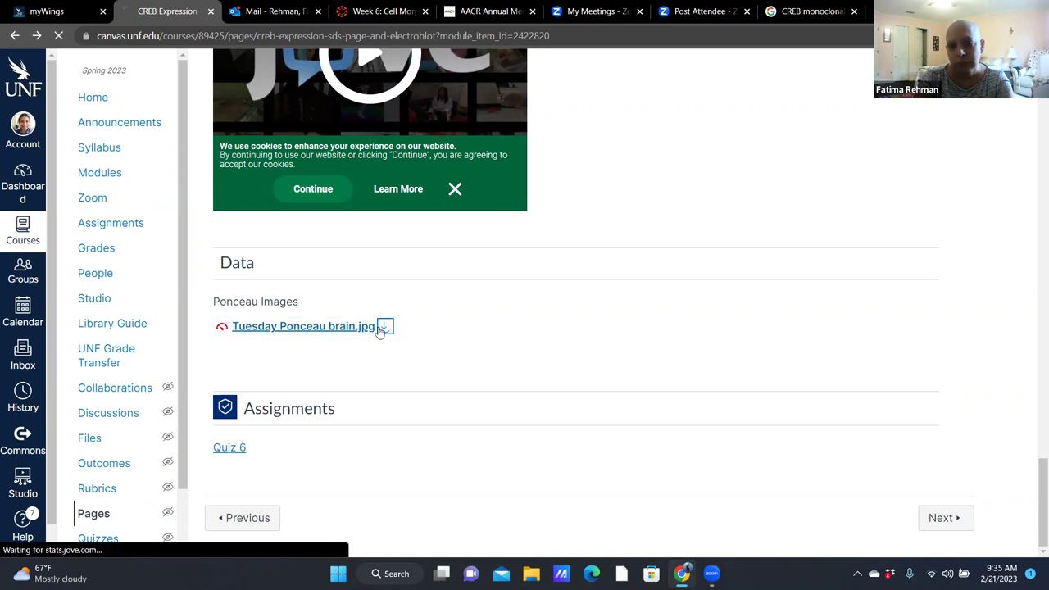
pyautogui.click(17, 548)
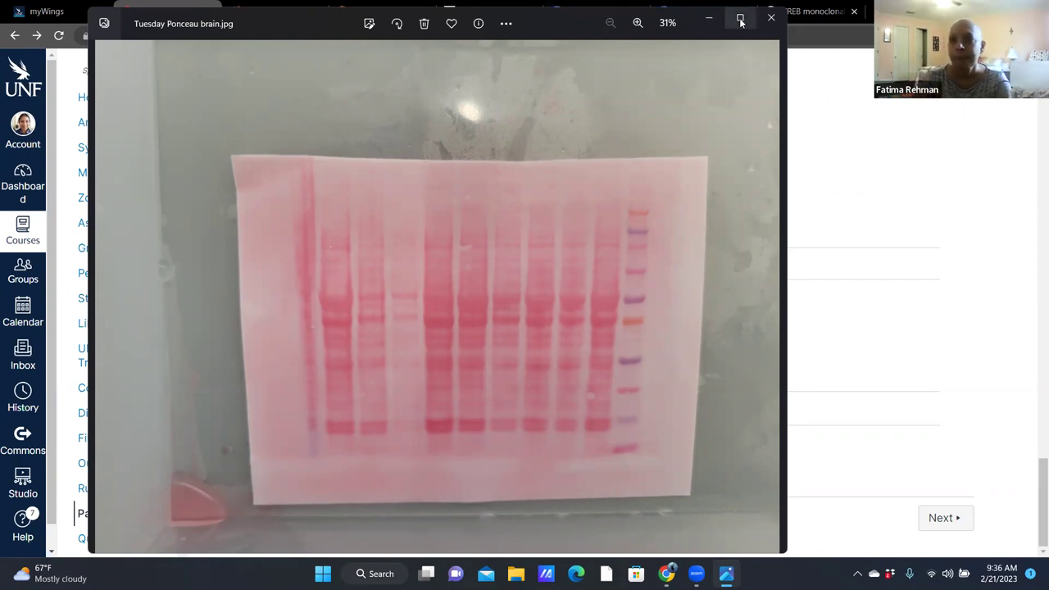
pyautogui.click(771, 18)
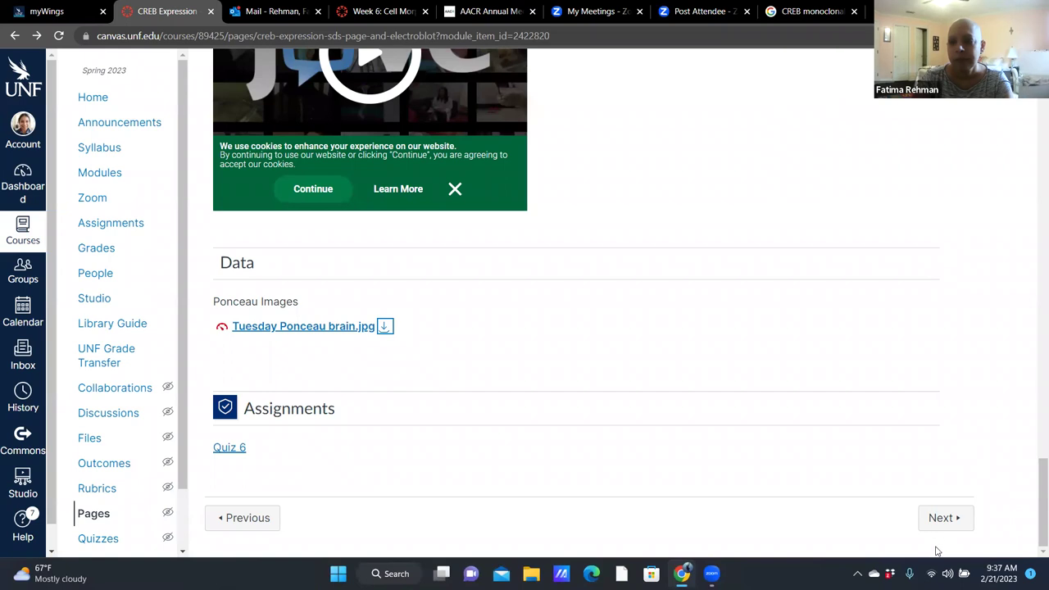
# Step: Go to the Immunoblot & ELISA Prep page and open the CREB Expression Protocol at the CREB Immunoblotting Protocol on page 5
pyautogui.click(941, 519)
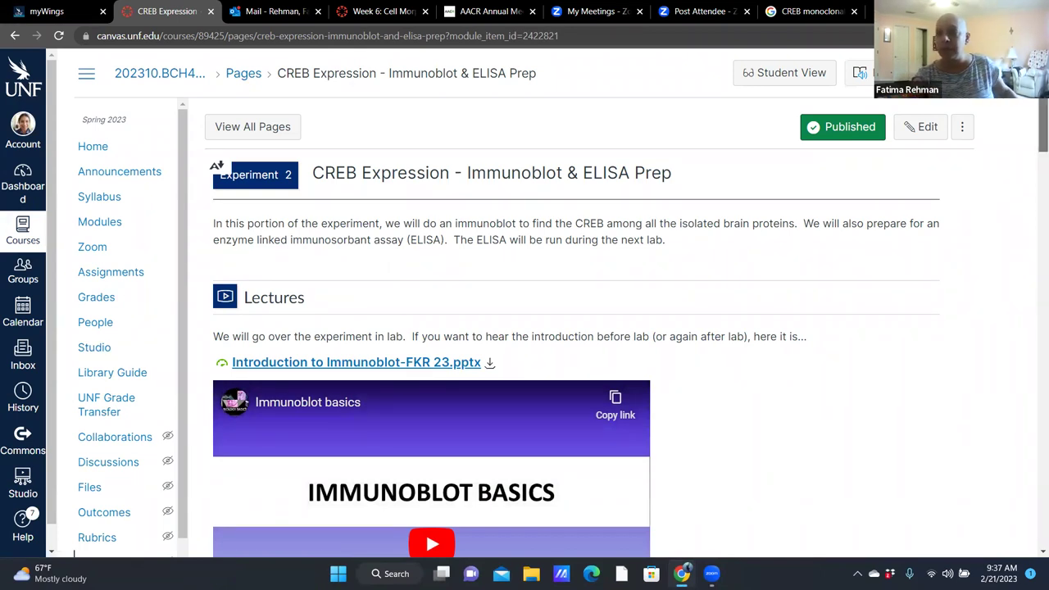
pyautogui.scroll(-5, 1034, 200)
pyautogui.scroll(-9, 1034, 199)
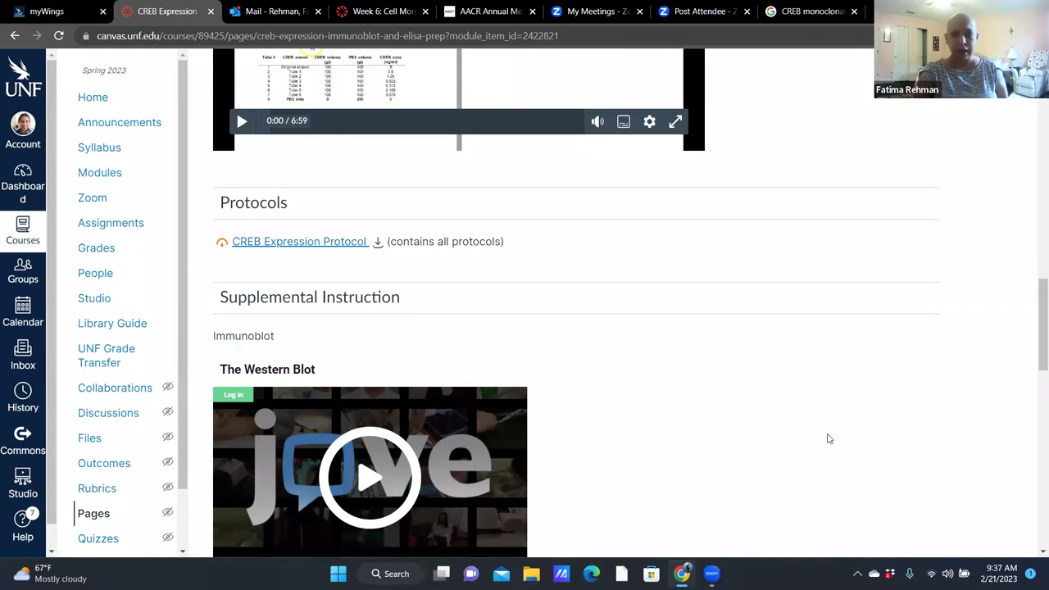
pyautogui.click(356, 242)
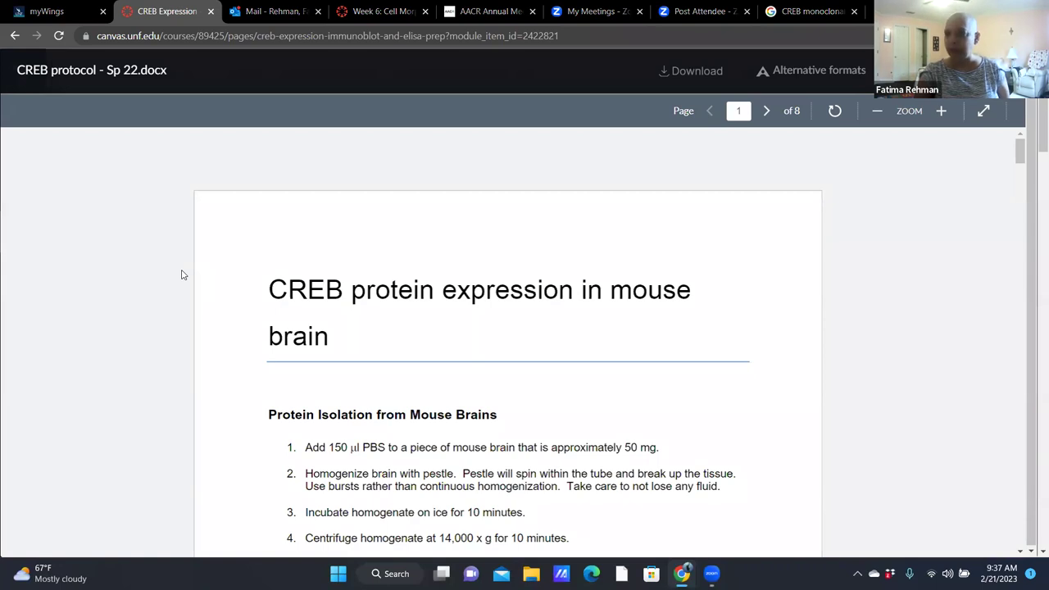
pyautogui.moveTo(1020, 152); pyautogui.dragTo(1032, 365)
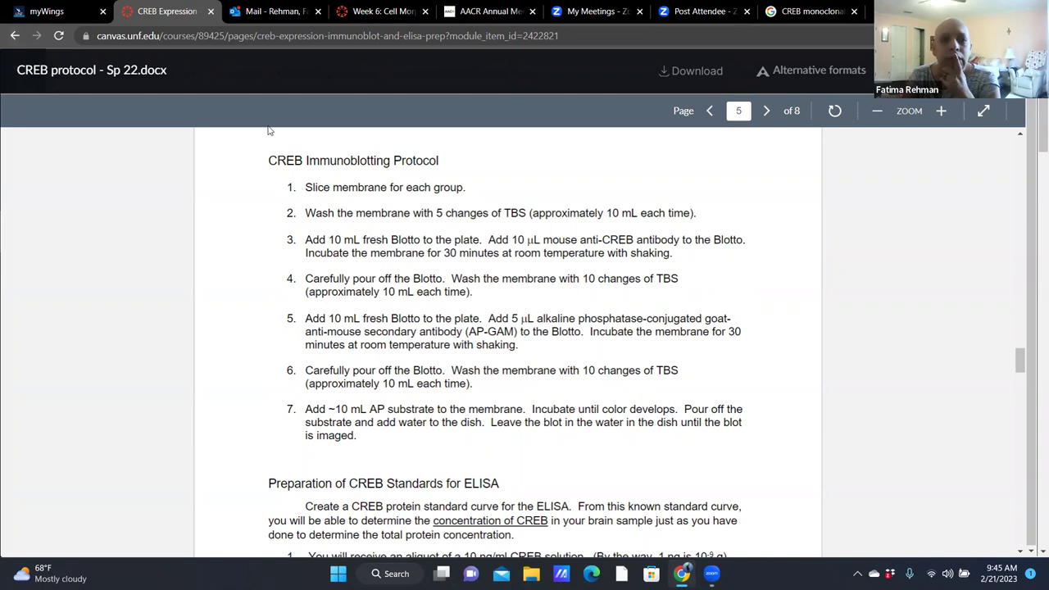
# Step: Leave the protocol preview, return to the Immunoblot & ELISA Prep page, and look over its immunoblot data section
pyautogui.click(14, 36)
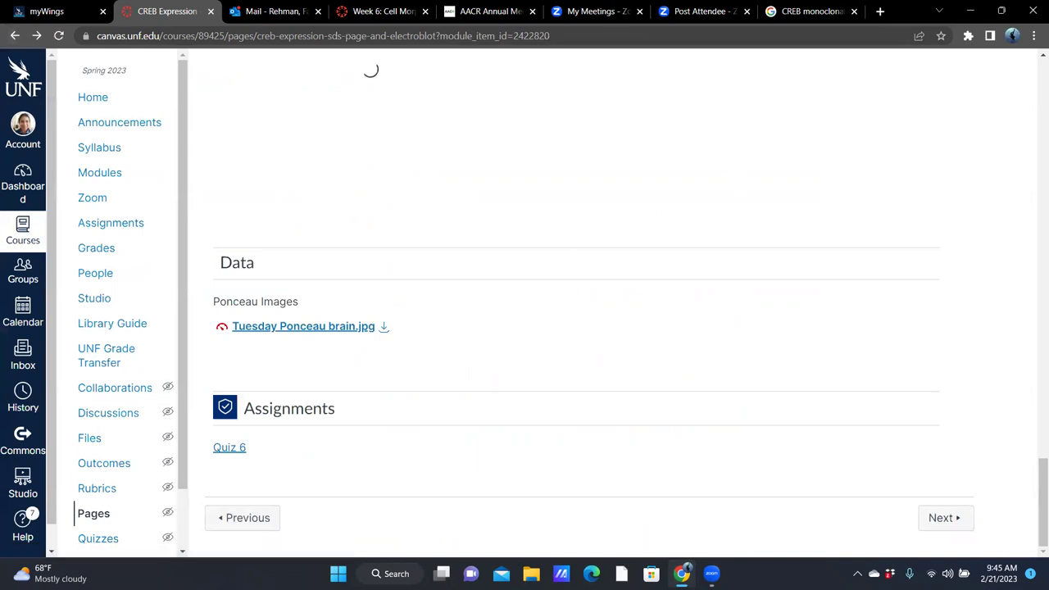
pyautogui.click(949, 520)
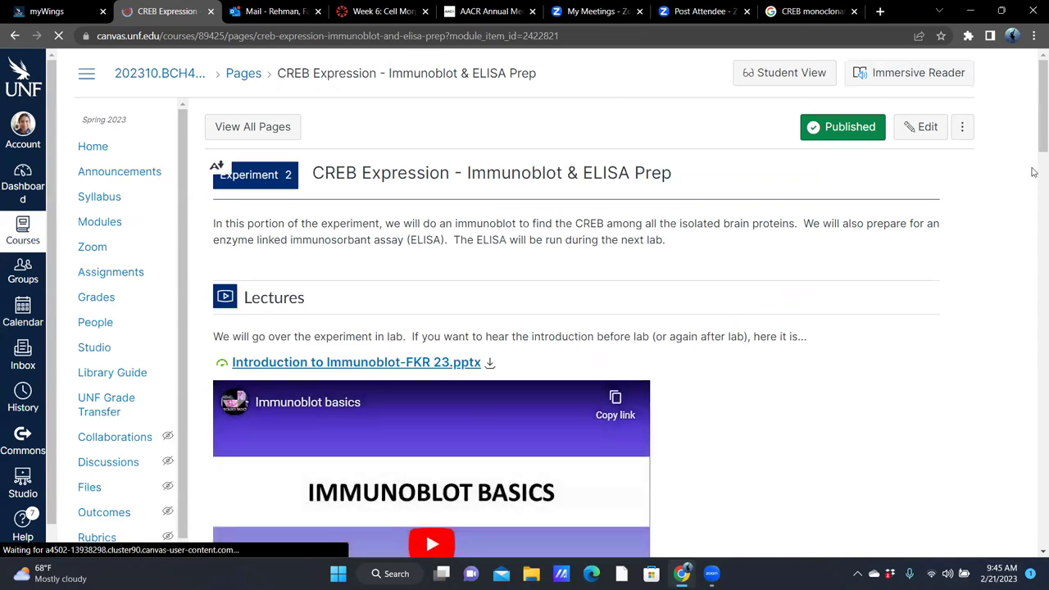
pyautogui.moveTo(1039, 123); pyautogui.dragTo(1034, 490)
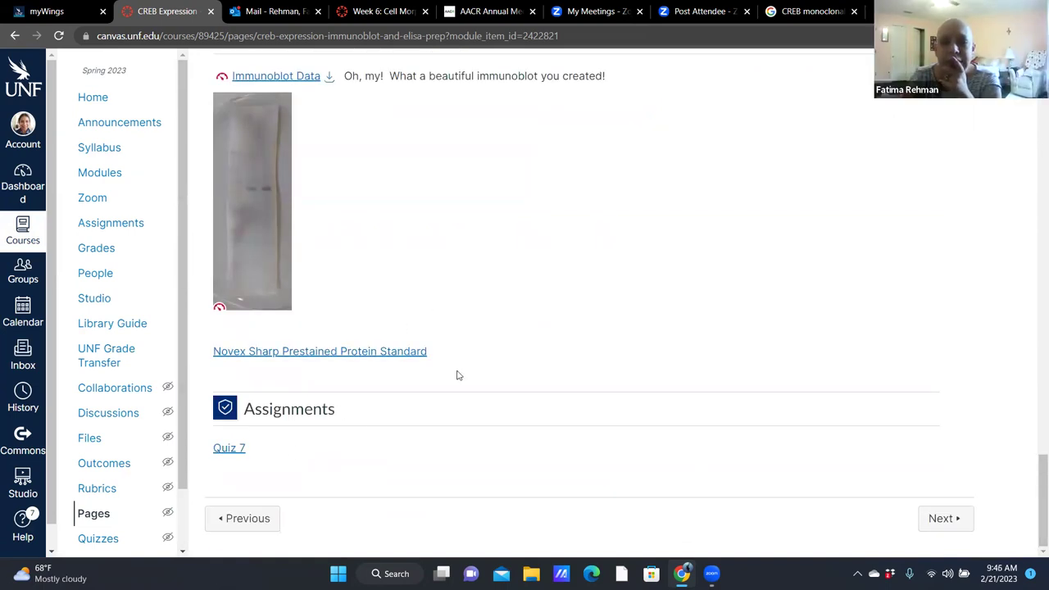
pyautogui.moveTo(1032, 487); pyautogui.dragTo(1029, 221)
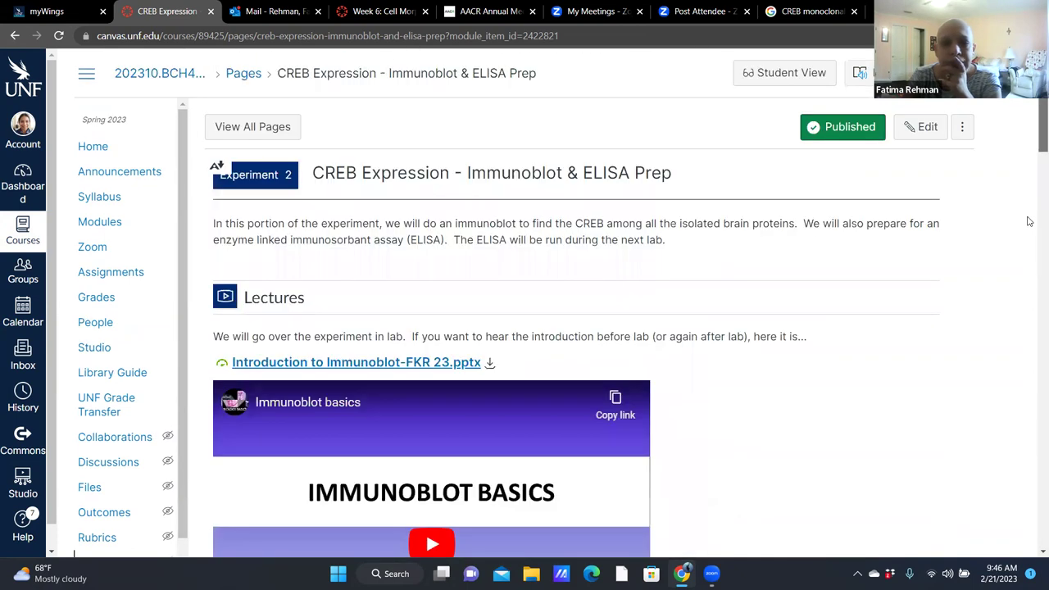
# Step: Open the Problem Set 2 assignment in the course and preview its attached file
pyautogui.click(96, 223)
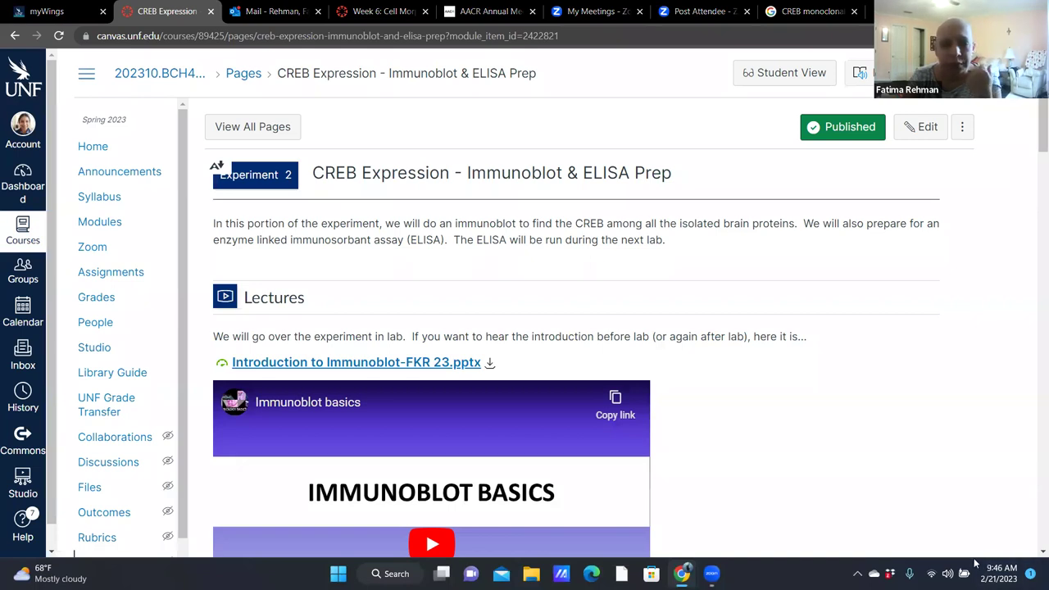
pyautogui.click(110, 272)
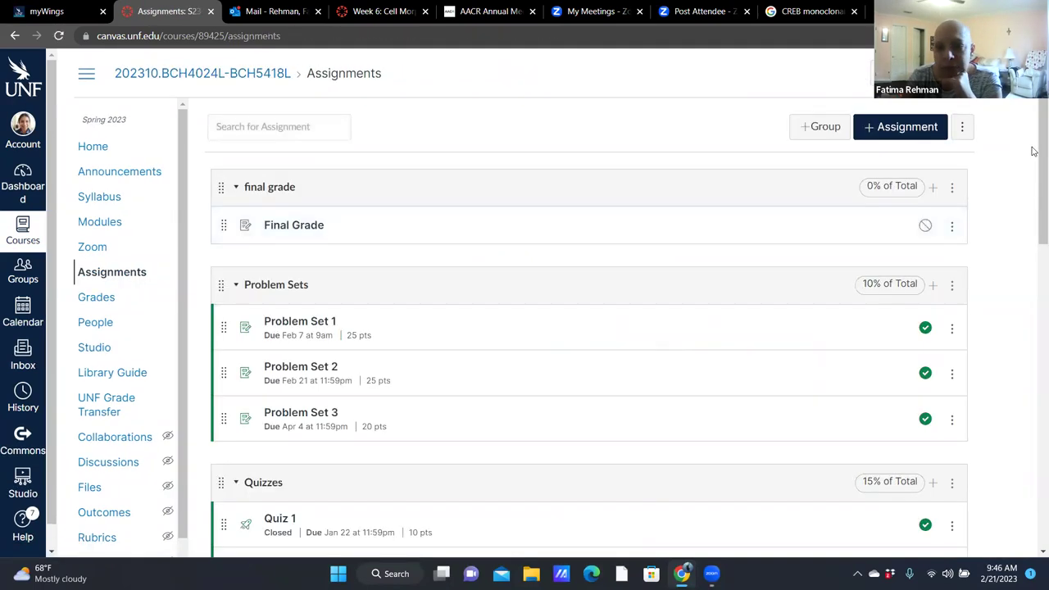
pyautogui.click(267, 369)
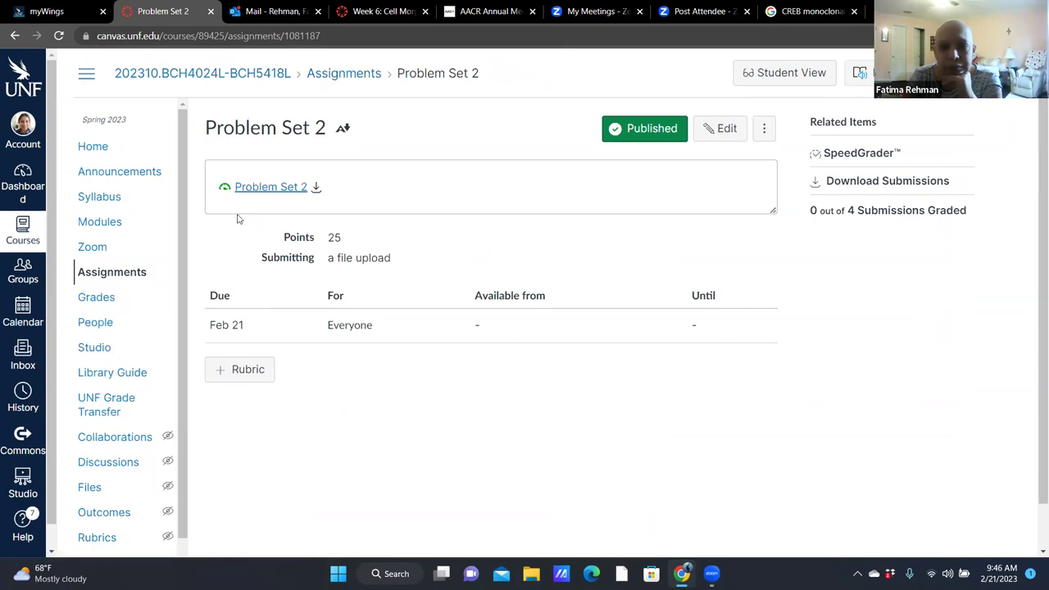
pyautogui.click(260, 193)
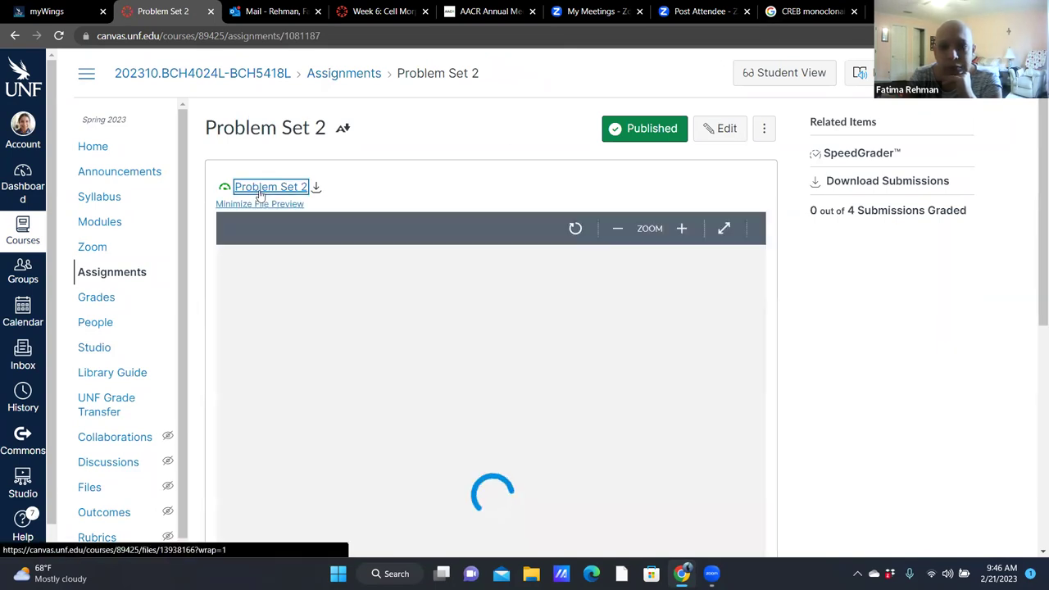
# Step: Read the Problem Set 2 preview in full screen, then leave full screen and download the document
pyautogui.click(724, 227)
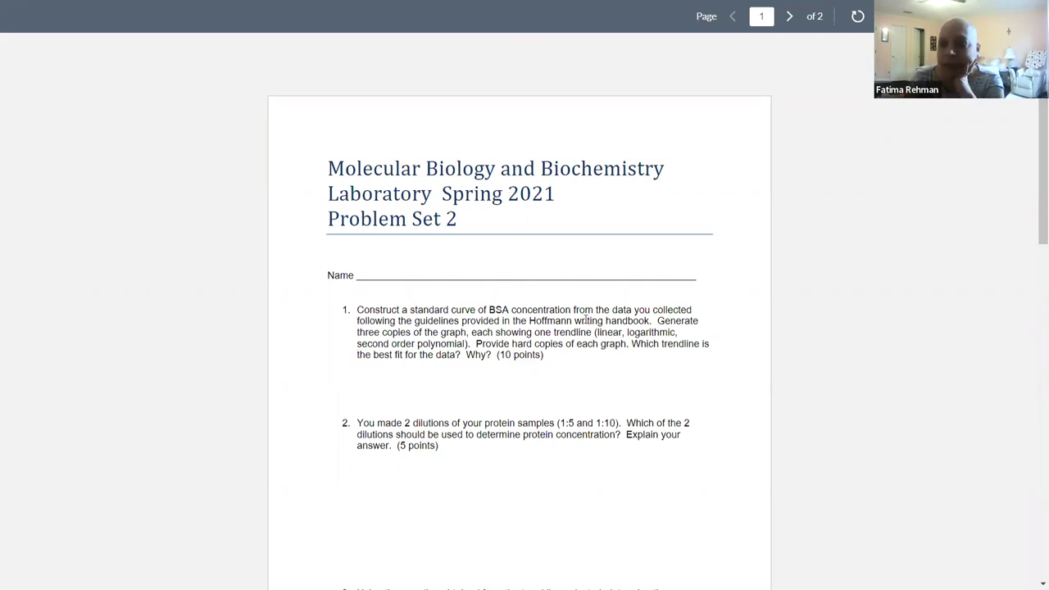
pyautogui.click(525, 38)
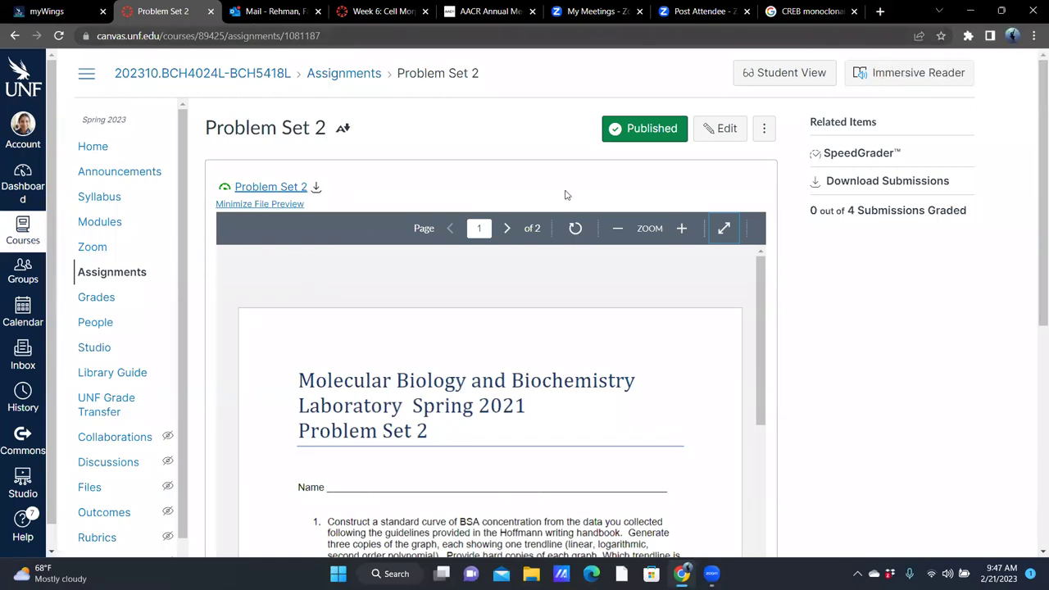
pyautogui.click(316, 187)
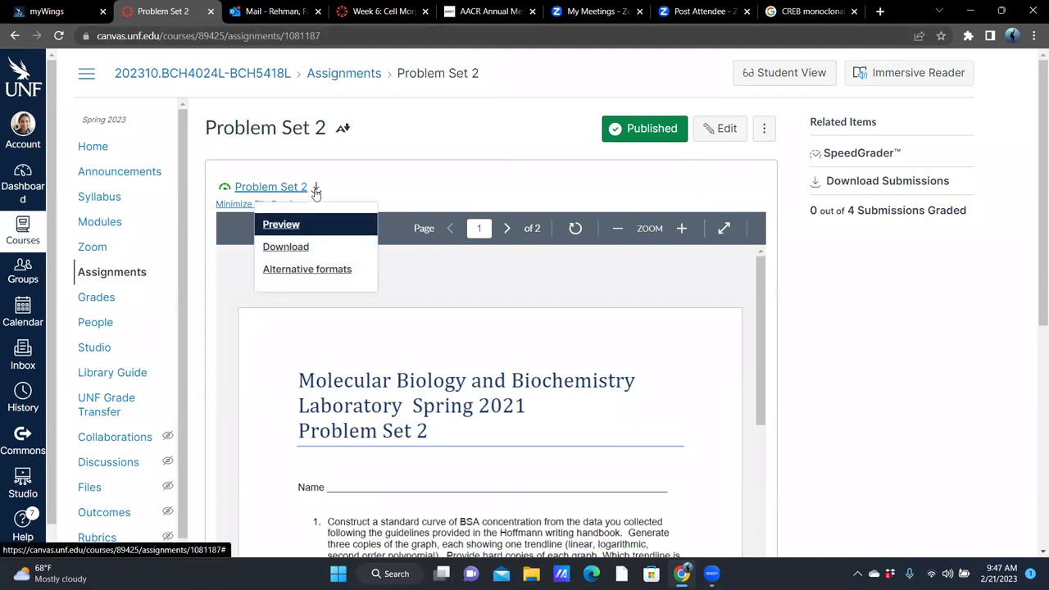
pyautogui.click(285, 247)
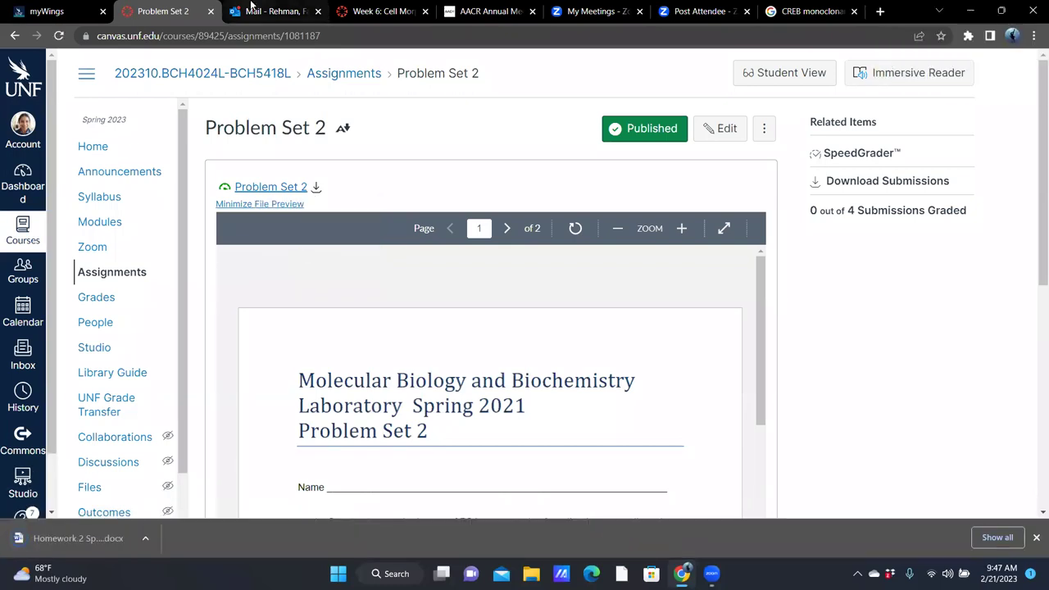
# Step: Open the CREB Expression - Protein Isolation & Protein Assay page from the course modules and find its protein assay data files
pyautogui.click(13, 36)
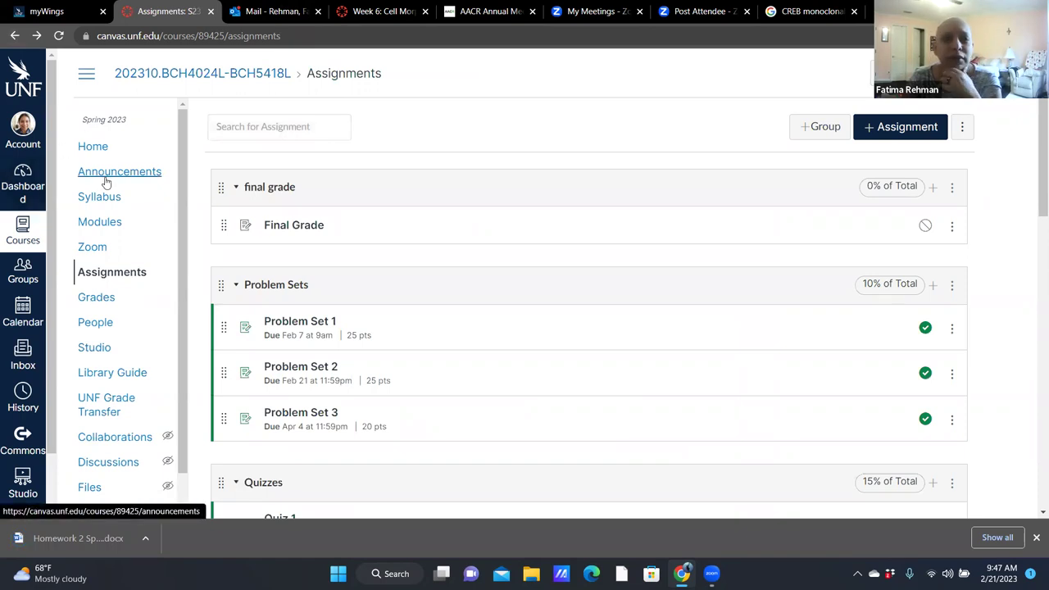
pyautogui.click(105, 229)
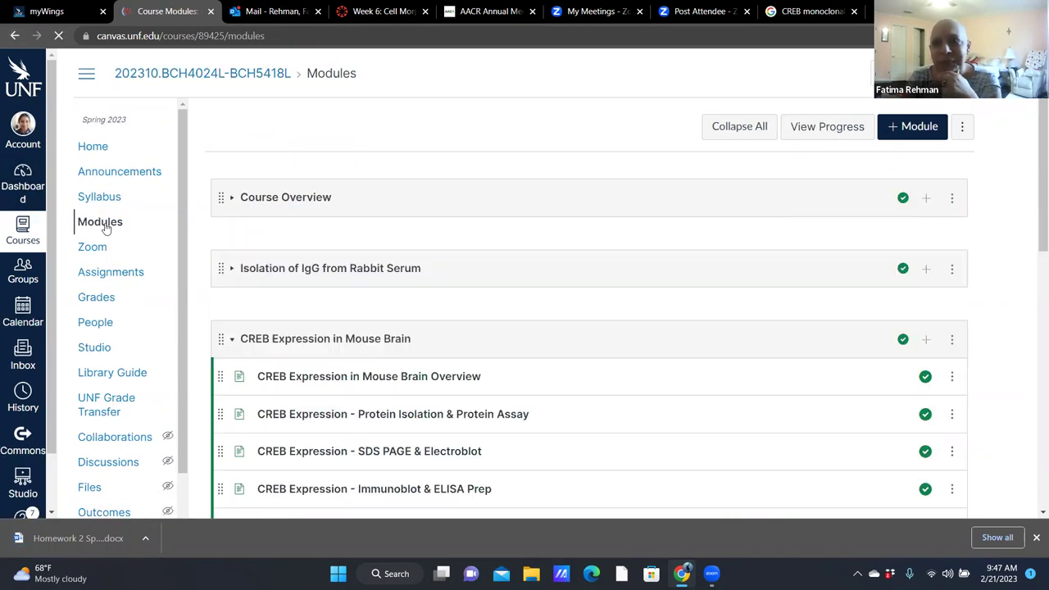
pyautogui.scroll(-3, 642, 155)
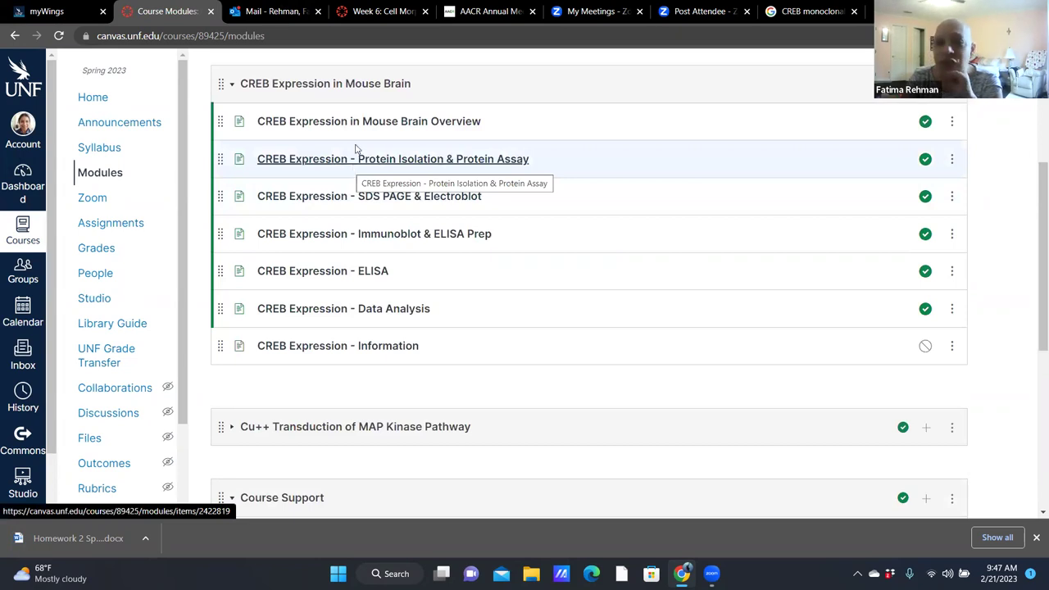
pyautogui.click(422, 163)
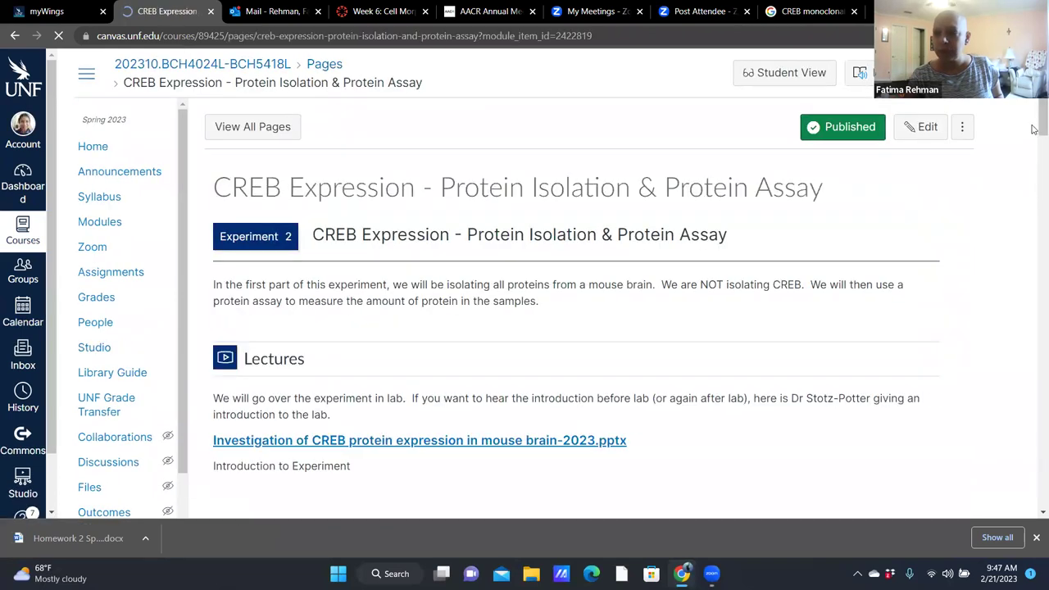
pyautogui.scroll(-15, 1033, 268)
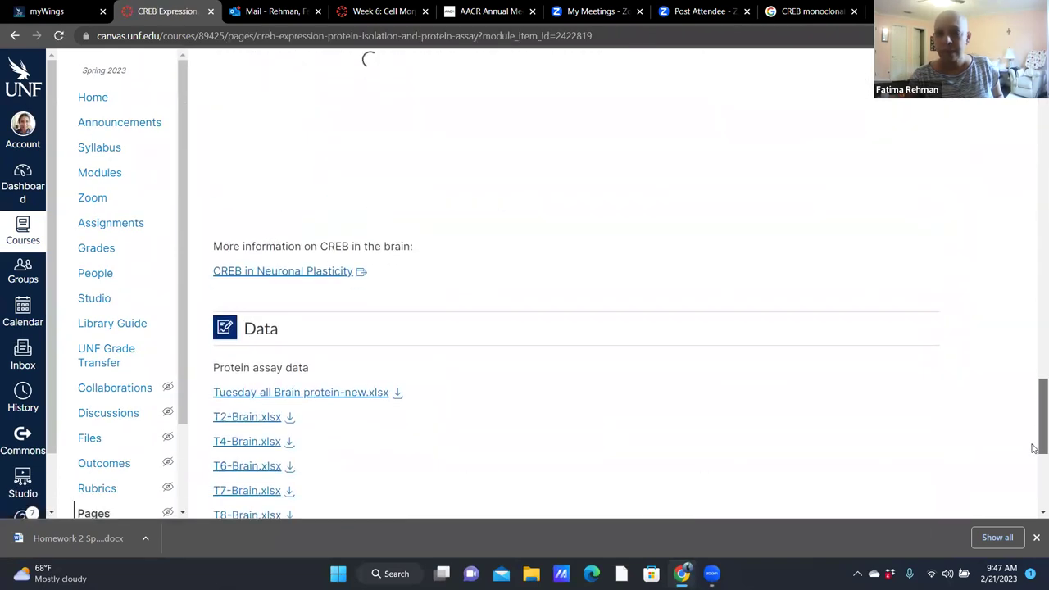
pyautogui.scroll(-3, 1034, 483)
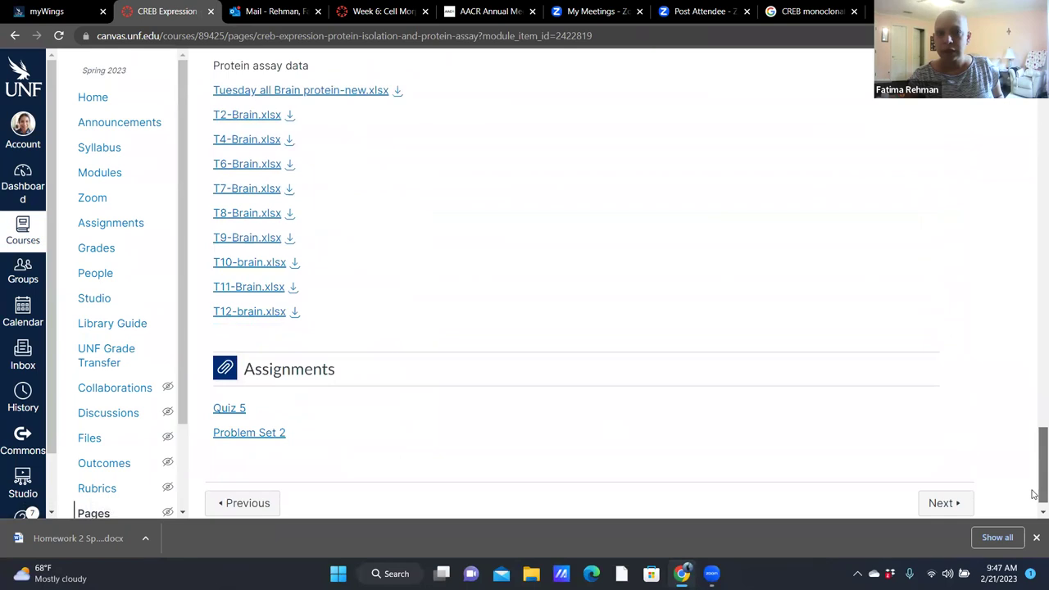
# Step: Download Tuesday all Brain protein-new.xlsx, open it along with the downloaded Homework 2 document, and enable editing in the workbook
pyautogui.click(394, 96)
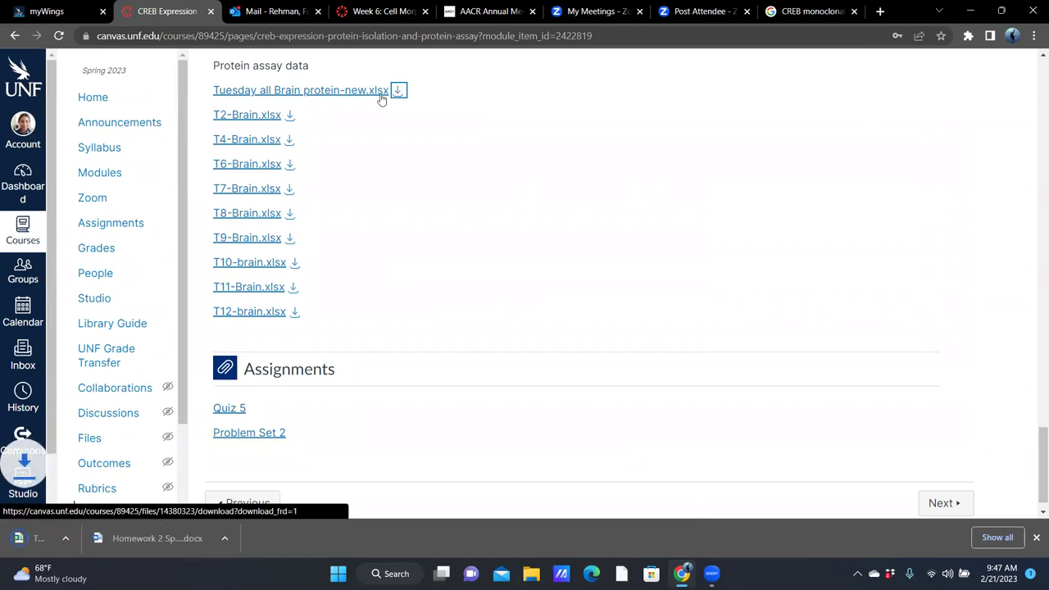
pyautogui.click(59, 537)
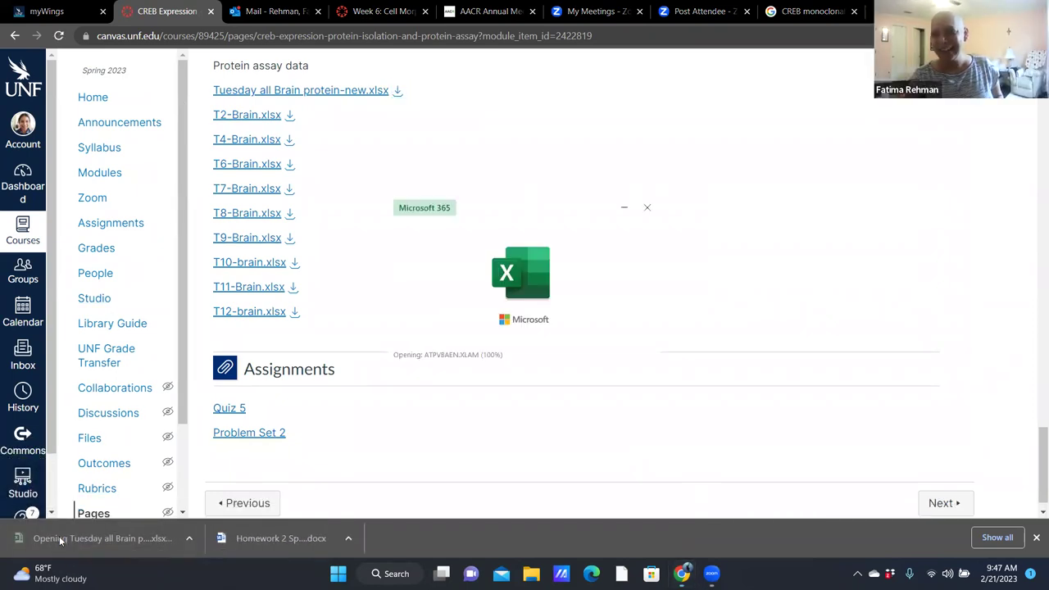
pyautogui.click(213, 539)
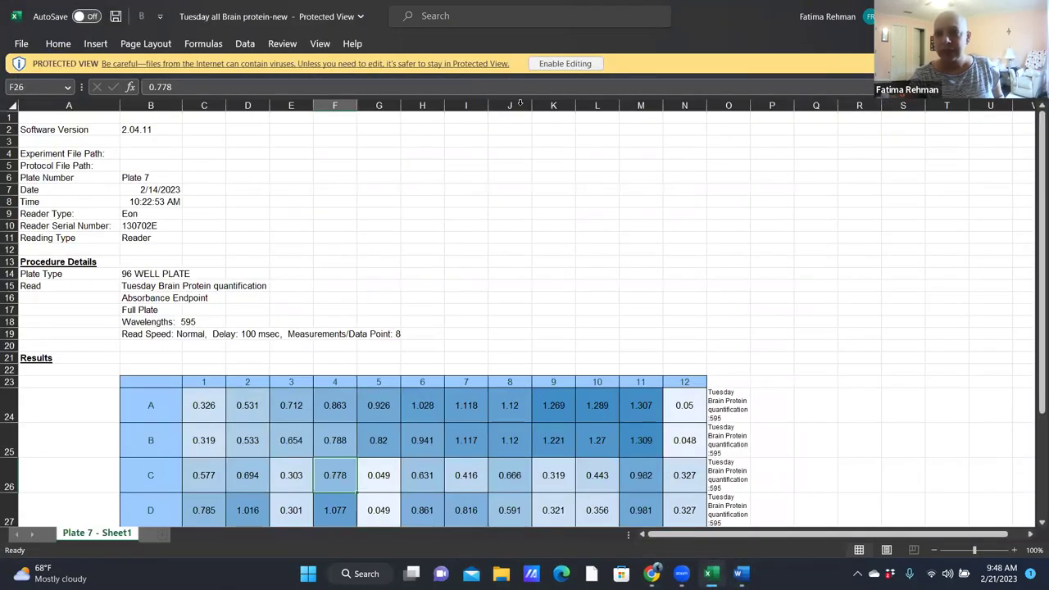
pyautogui.click(564, 63)
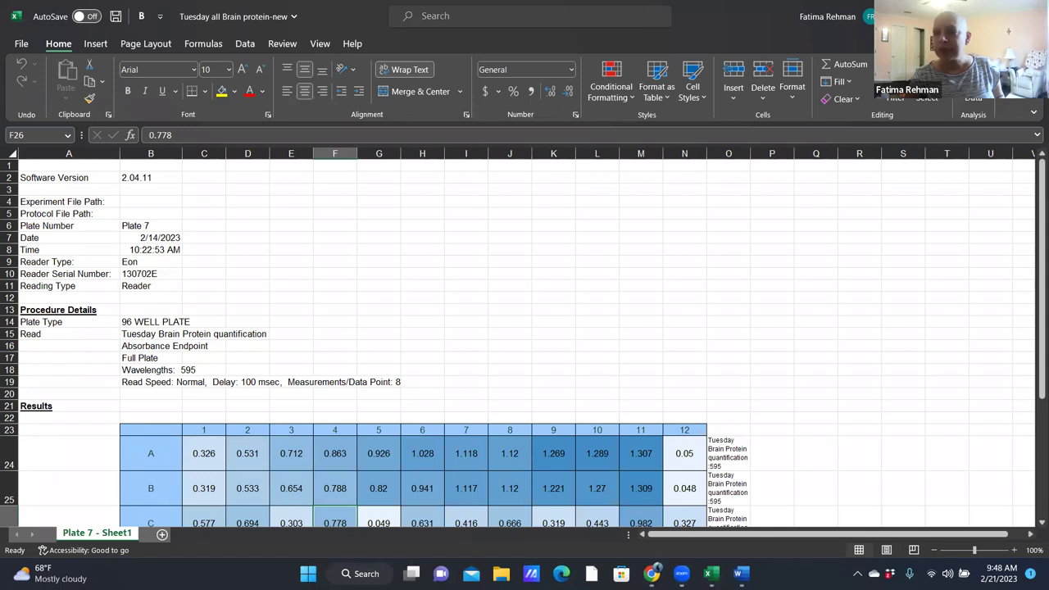
# Step: Examine the plate results by selecting rows A and B across columns 1 to 11, then wells C to E in column 1
pyautogui.moveTo(1035, 228); pyautogui.dragTo(1032, 376)
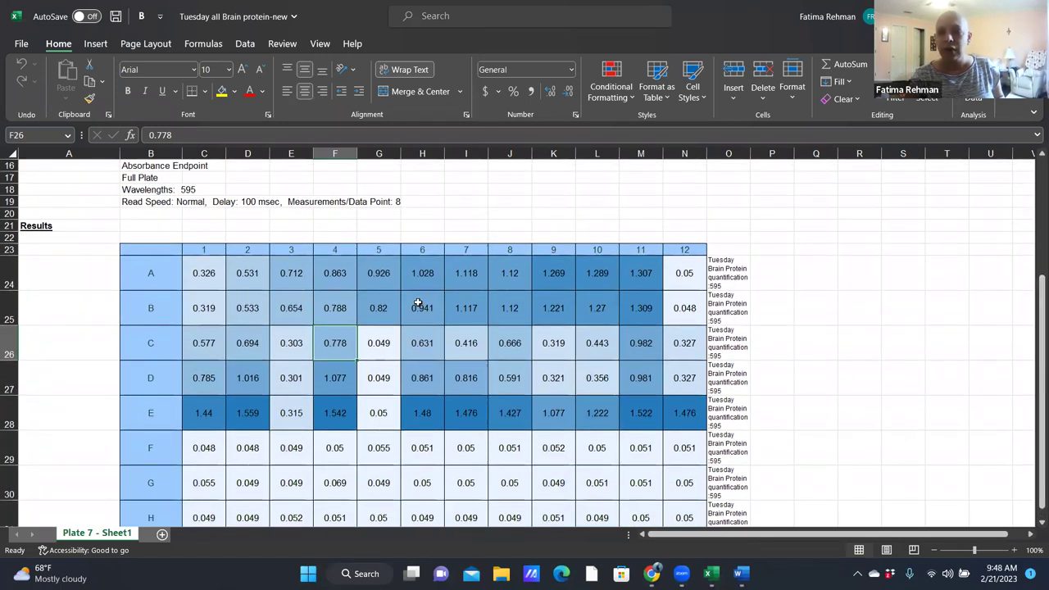
pyautogui.click(218, 272)
pyautogui.moveTo(275, 274); pyautogui.dragTo(640, 300)
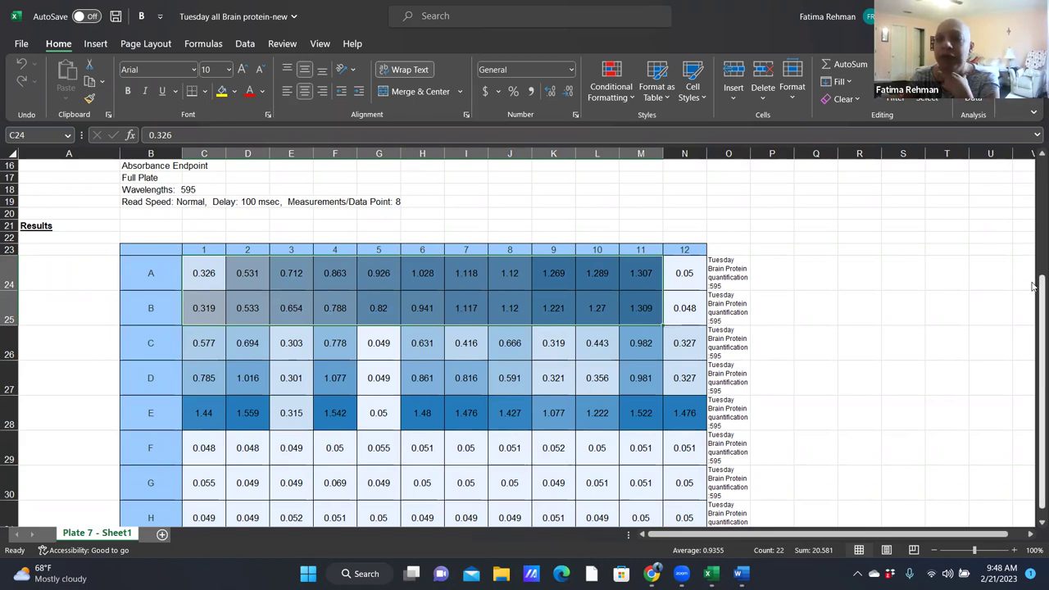
pyautogui.moveTo(1033, 285); pyautogui.dragTo(1034, 334)
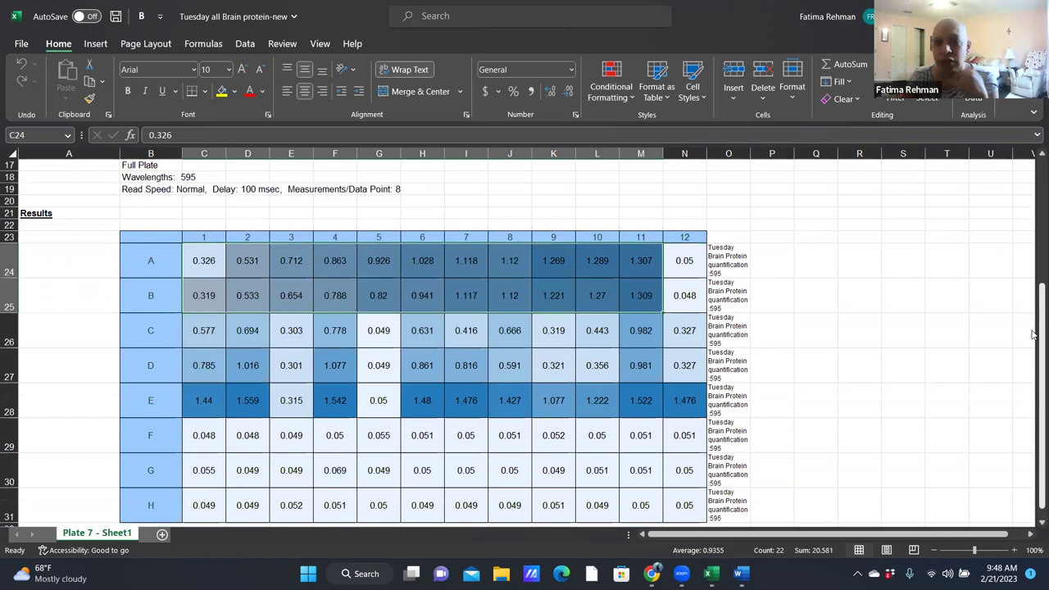
pyautogui.moveTo(204, 332); pyautogui.dragTo(205, 402)
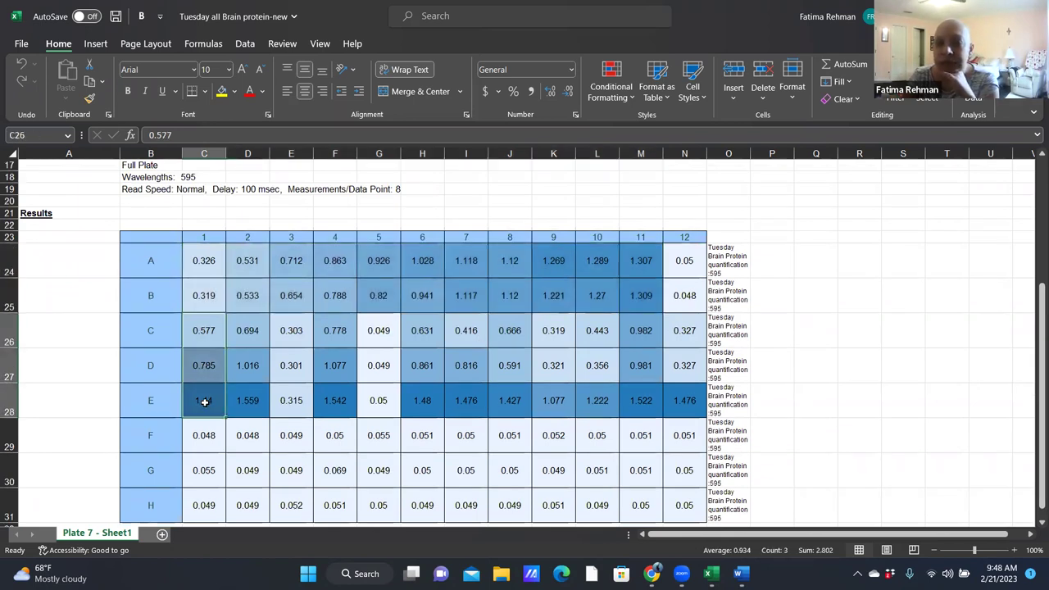
pyautogui.click(154, 335)
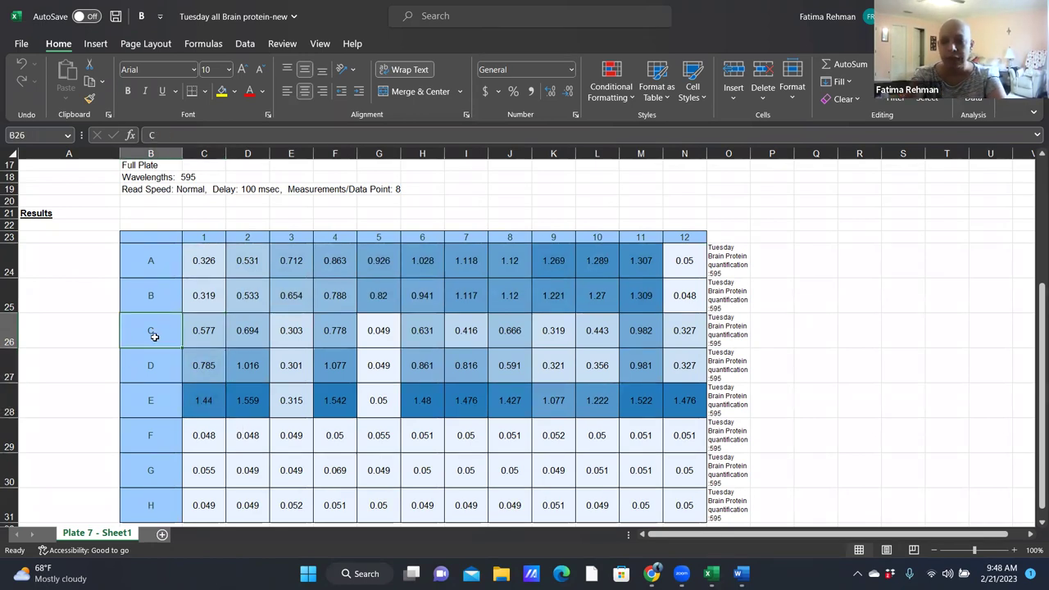
# Step: Relabel row C of the plate results table as 1:10
pyautogui.write('1/10')
pyautogui.press('Return')
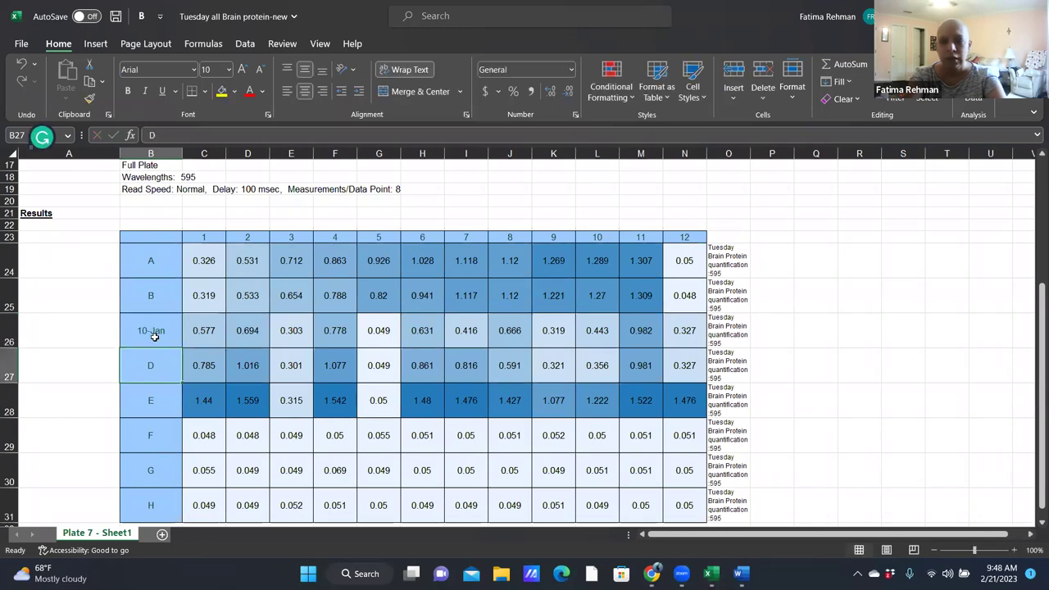
pyautogui.click(154, 336)
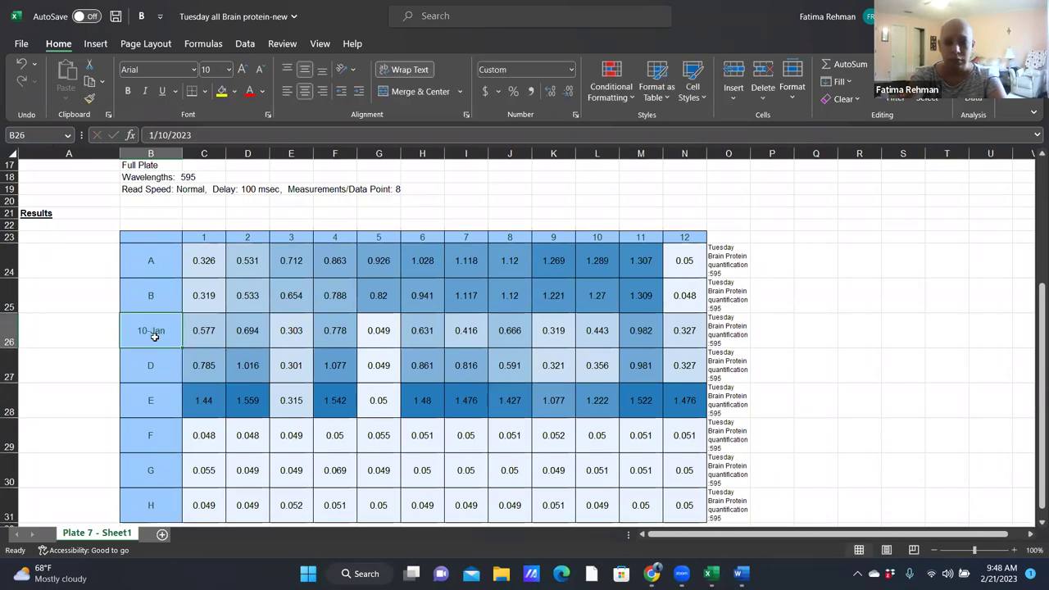
pyautogui.write('1:0')
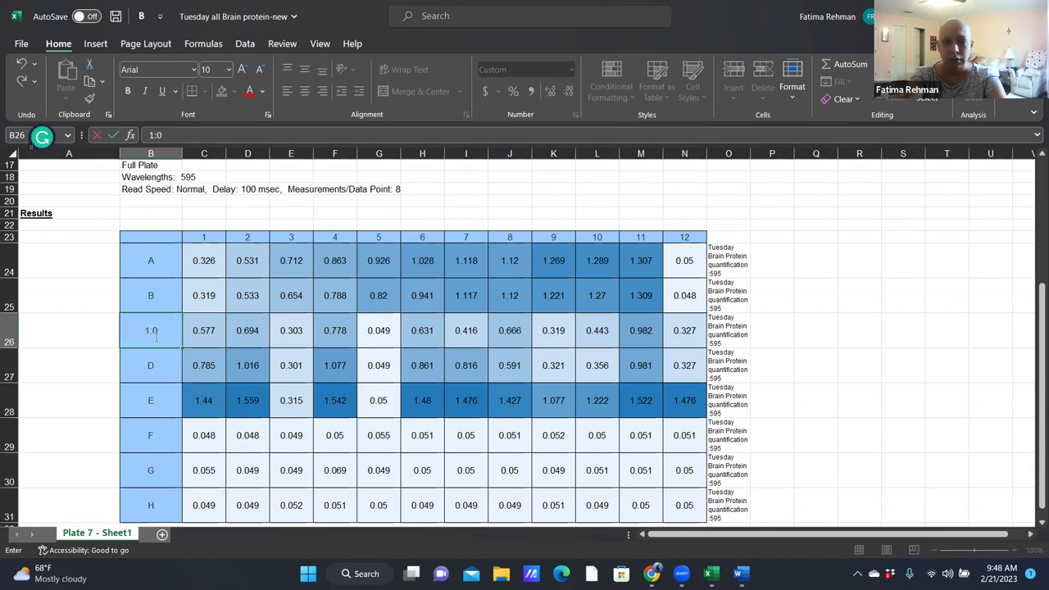
pyautogui.press('Return')
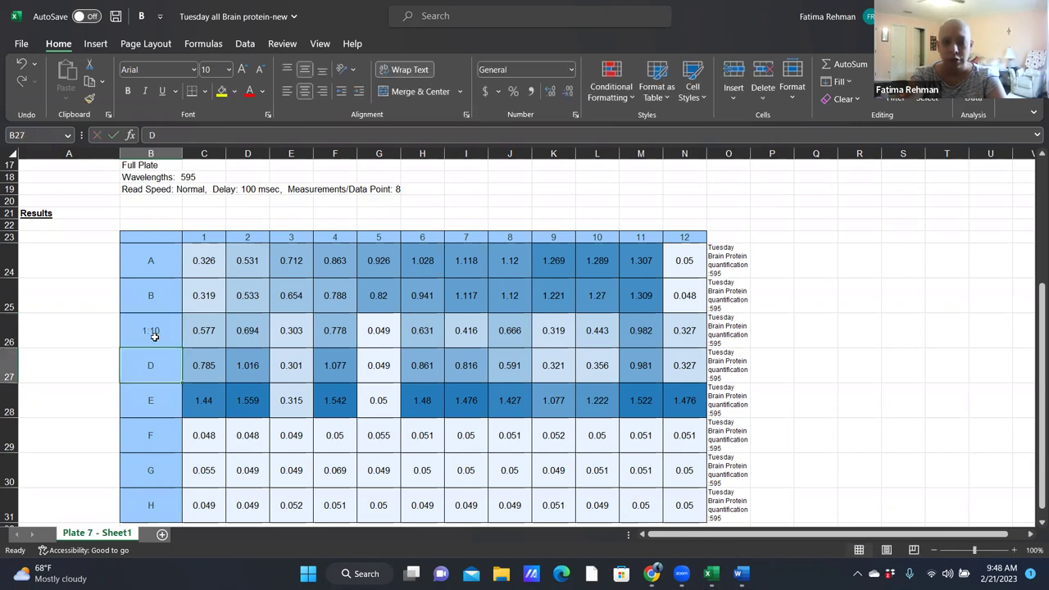
# Step: Relabel row D of the plate results table as 1:05 and row E as UD
pyautogui.write('1:')
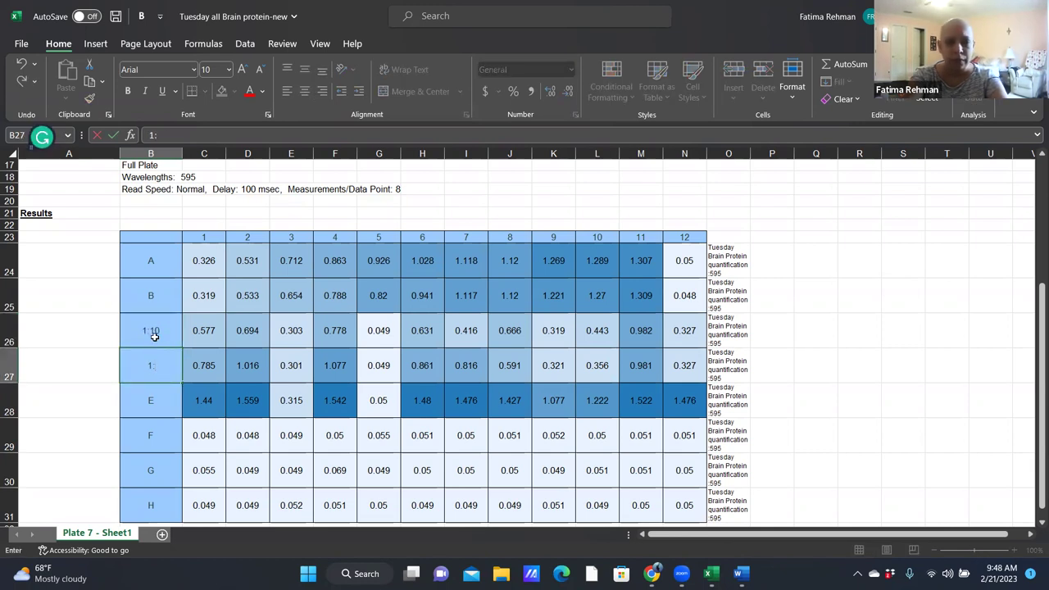
pyautogui.write('05')
pyautogui.press('Return')
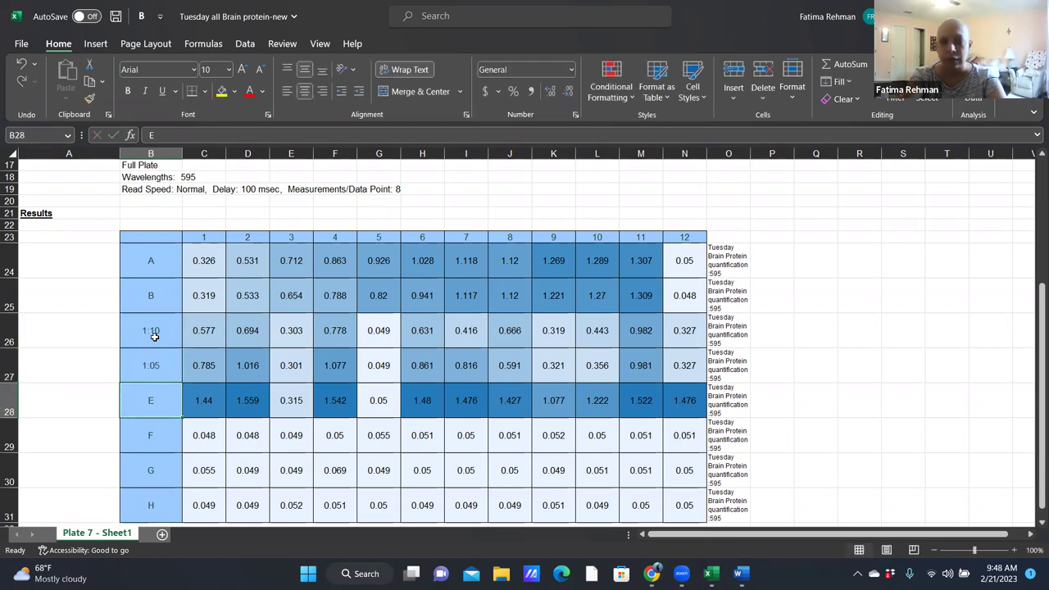
pyautogui.write('UD')
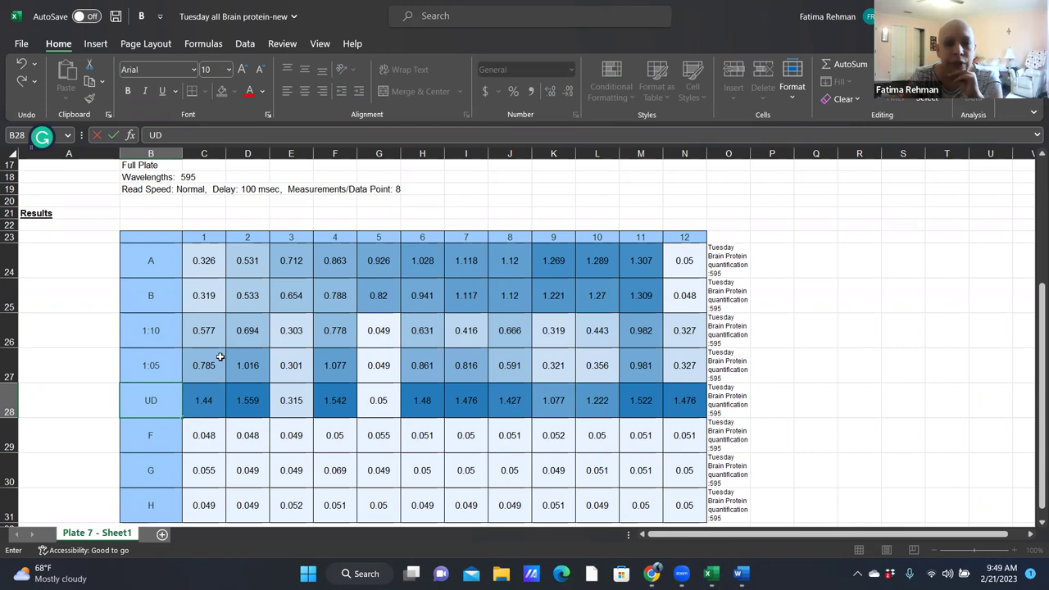
pyautogui.click(190, 400)
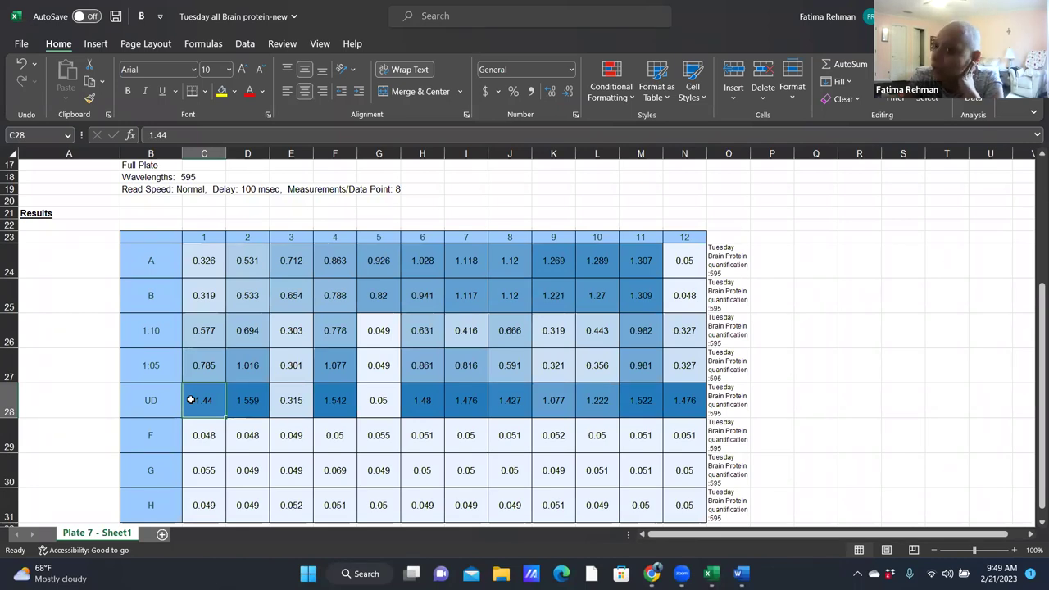
# Step: Check the 1:05 and 1:10 wells in column 1, then switch to the Homework 2 document in Word and enable editing
pyautogui.click(188, 367)
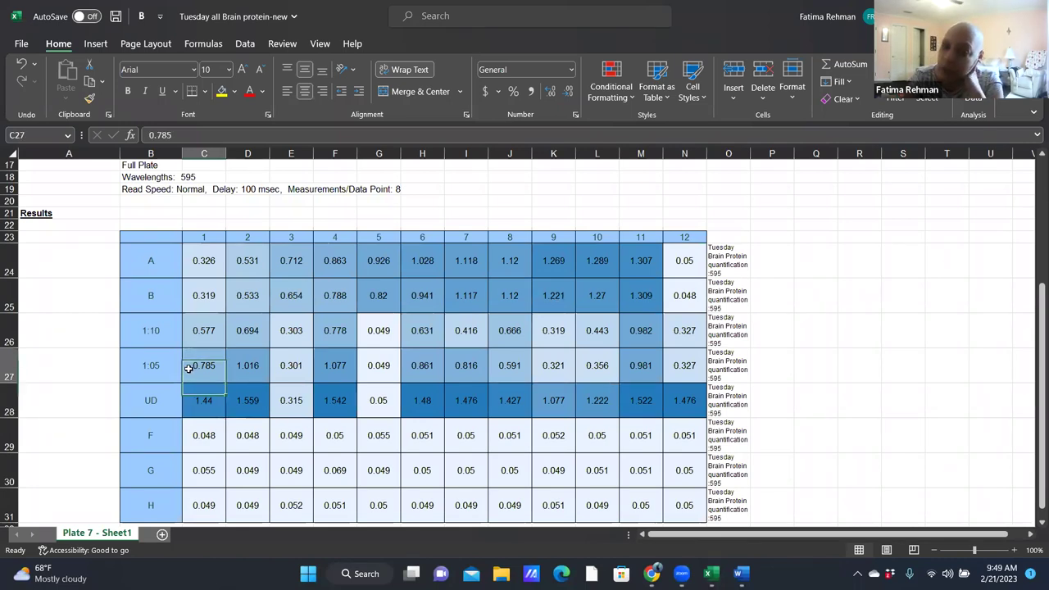
pyautogui.click(201, 328)
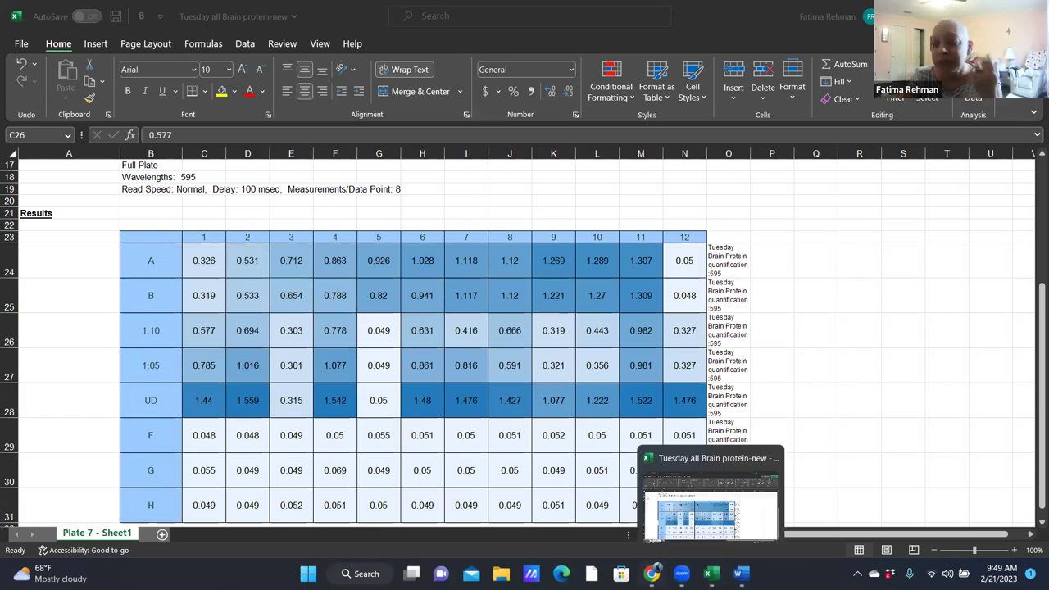
pyautogui.moveTo(651, 573)
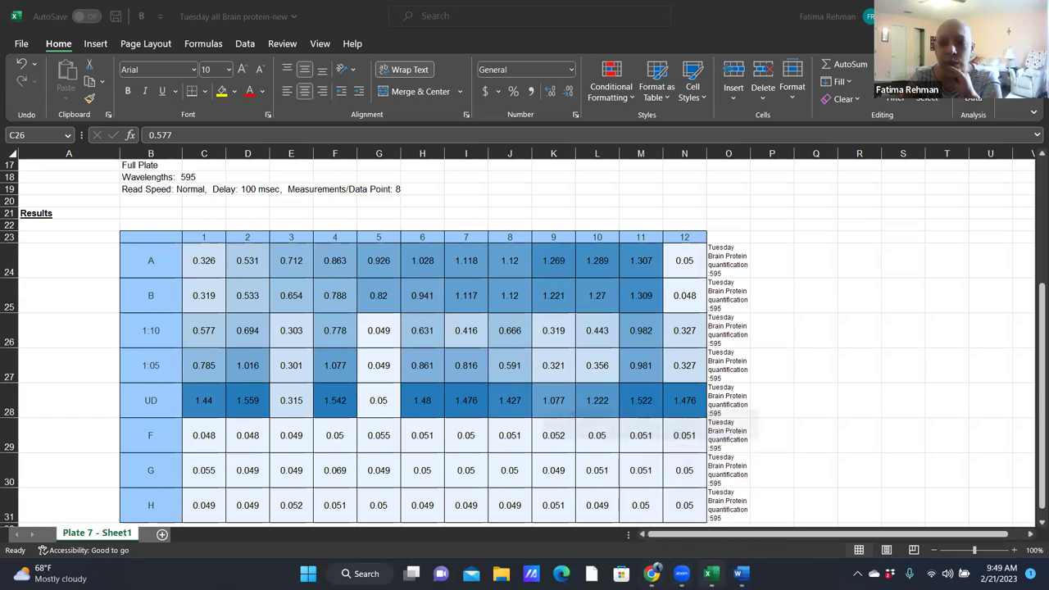
pyautogui.moveTo(740, 574)
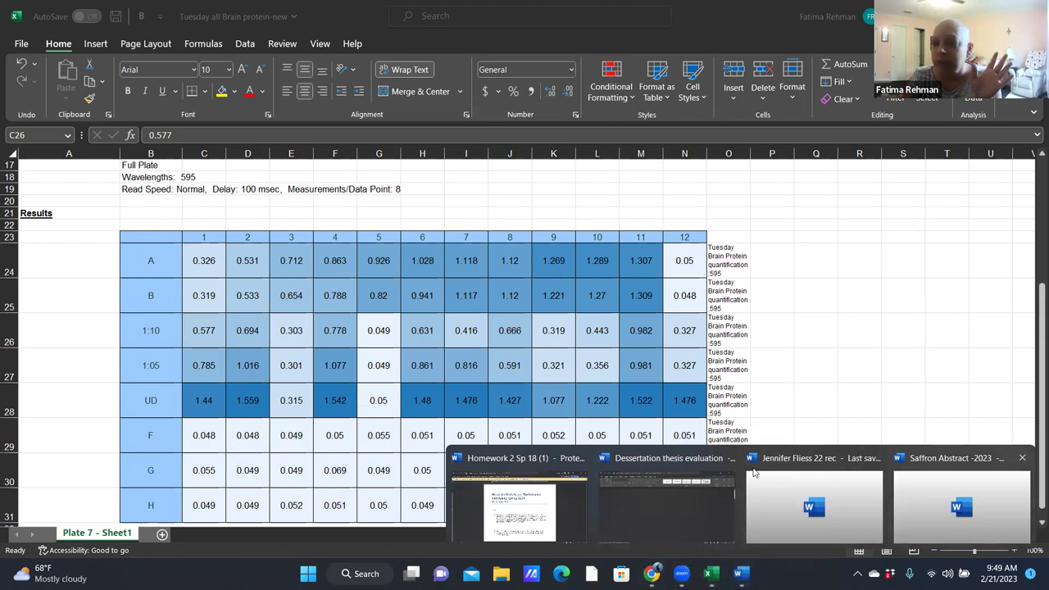
pyautogui.click(551, 506)
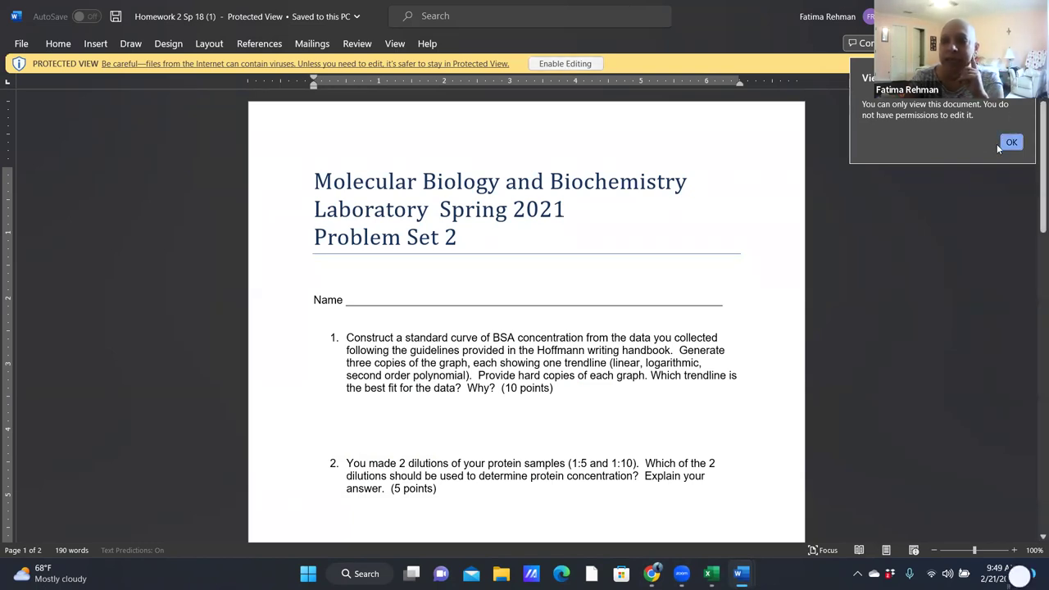
pyautogui.click(562, 65)
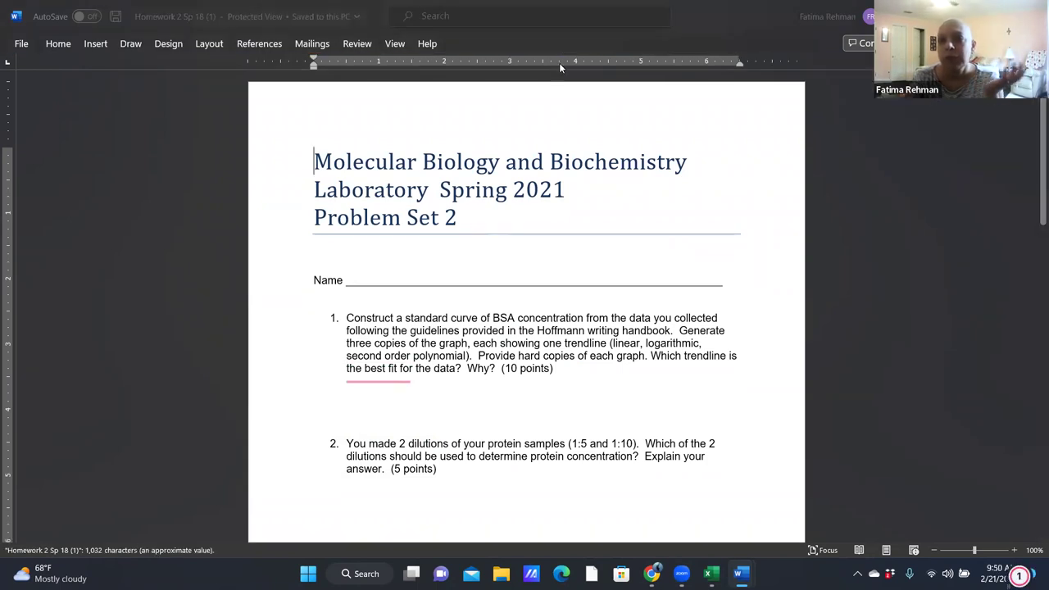
# Step: Read Problem Set 2 questions 1 to 5, from the BSA standard curve to the SDS-PAGE running buffer dilution
pyautogui.moveTo(1032, 193); pyautogui.dragTo(1033, 233)
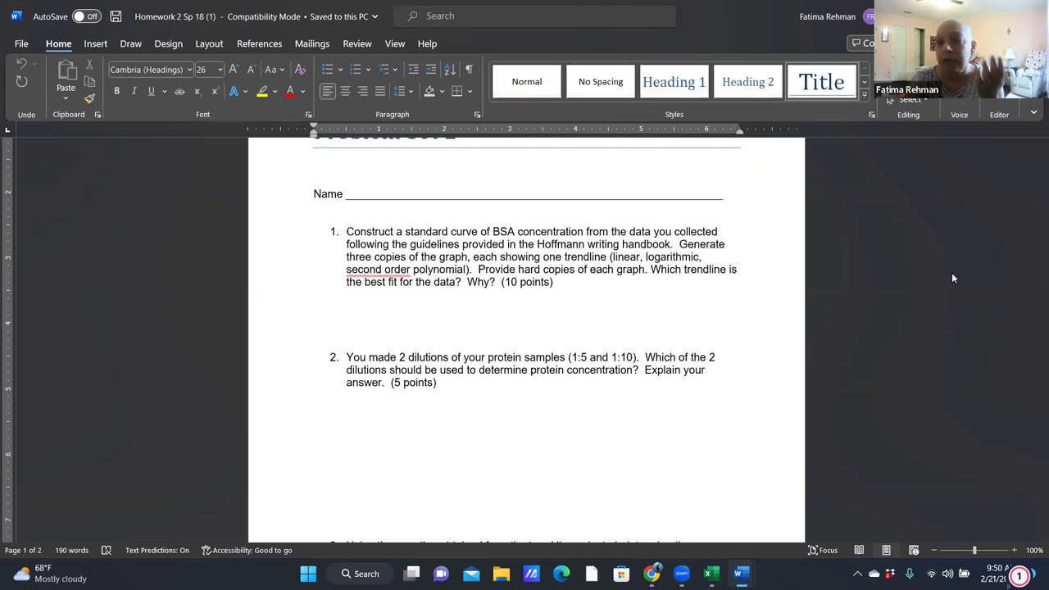
pyautogui.moveTo(1034, 252); pyautogui.dragTo(1032, 279)
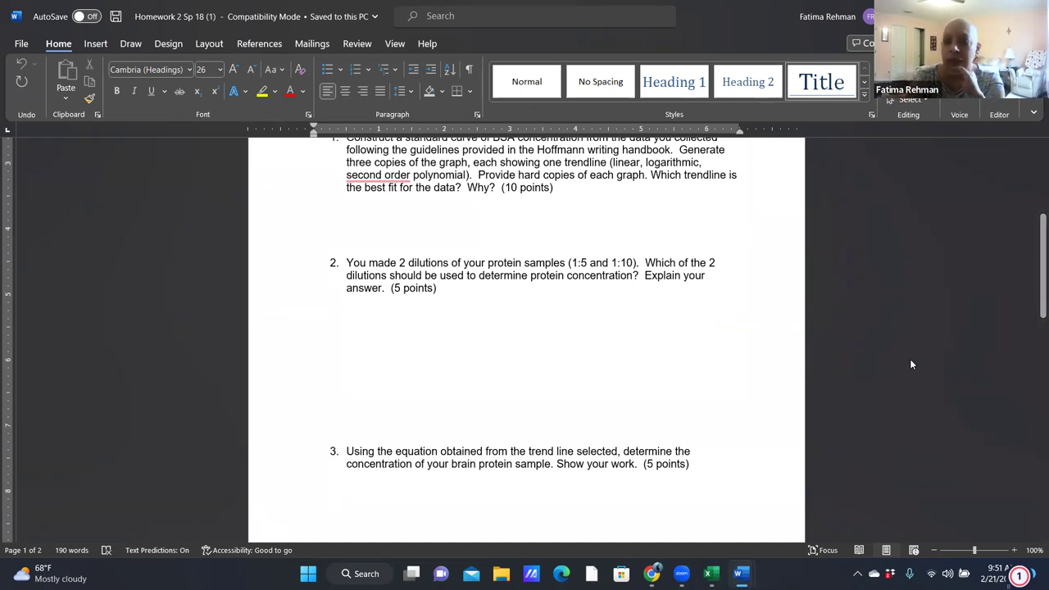
pyautogui.moveTo(1037, 282); pyautogui.dragTo(1033, 406)
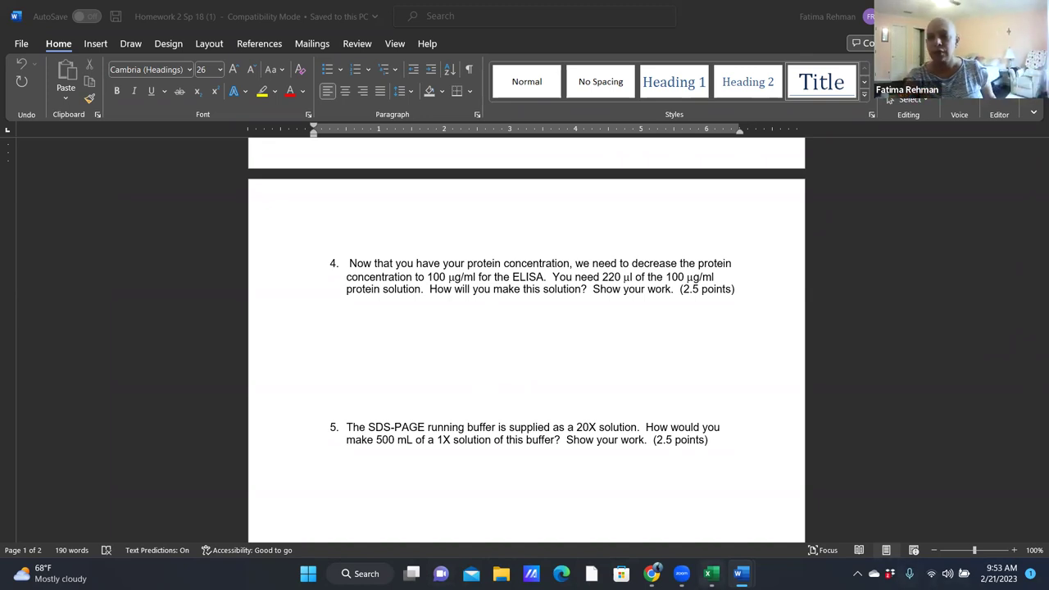
# Step: Switch back to the Excel workbook and label cell E34, below the plate table, as "starting []"
pyautogui.hotkey('alt', 'Tab')
pyautogui.moveTo(1037, 321); pyautogui.dragTo(1031, 464)
pyautogui.scroll(-4, 1032, 527)
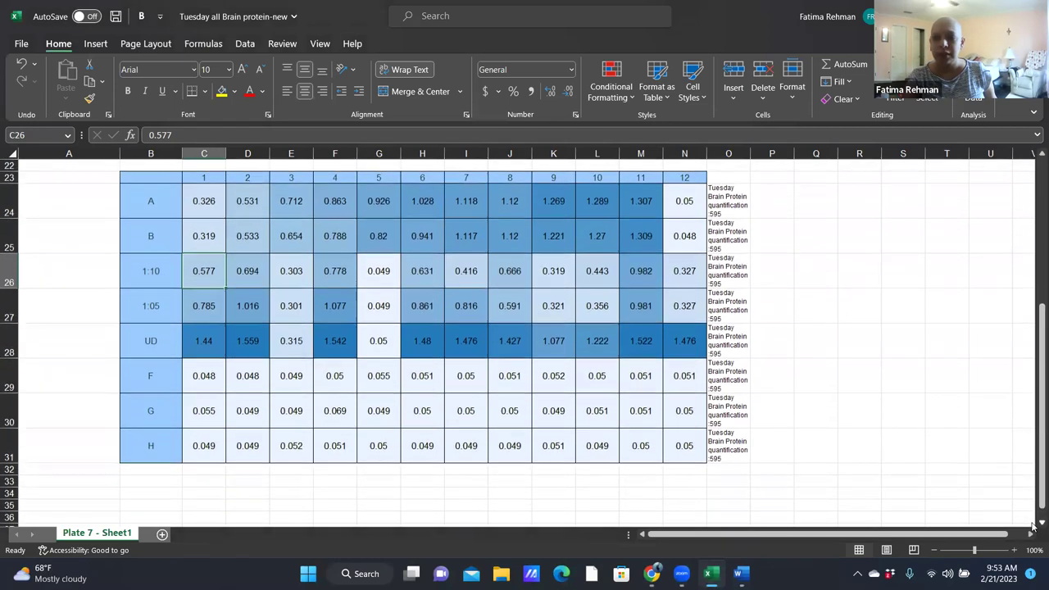
pyautogui.scroll(-1, 1032, 527)
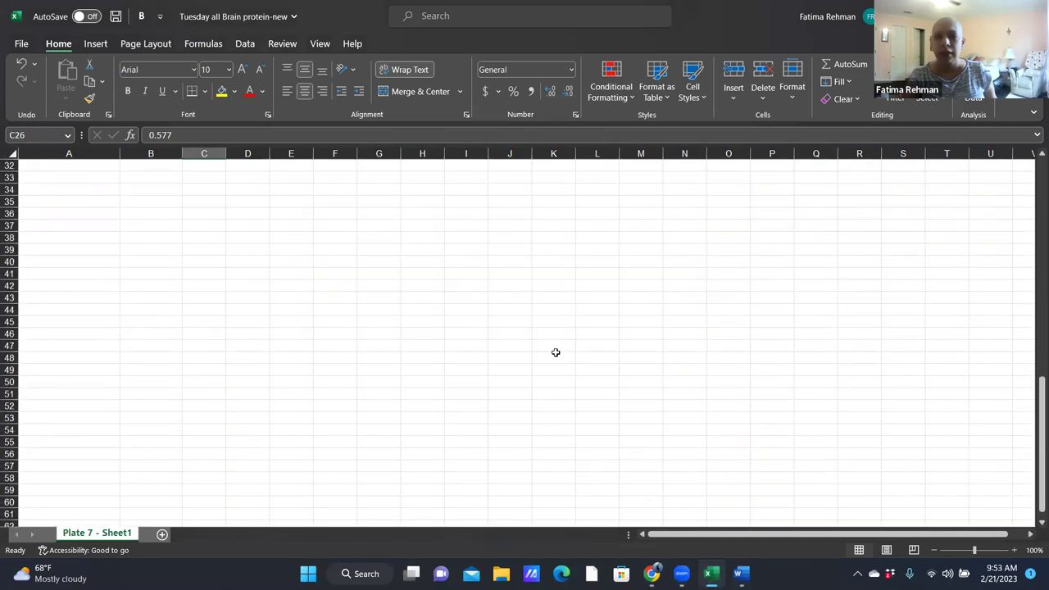
pyautogui.click(286, 190)
pyautogui.write('star')
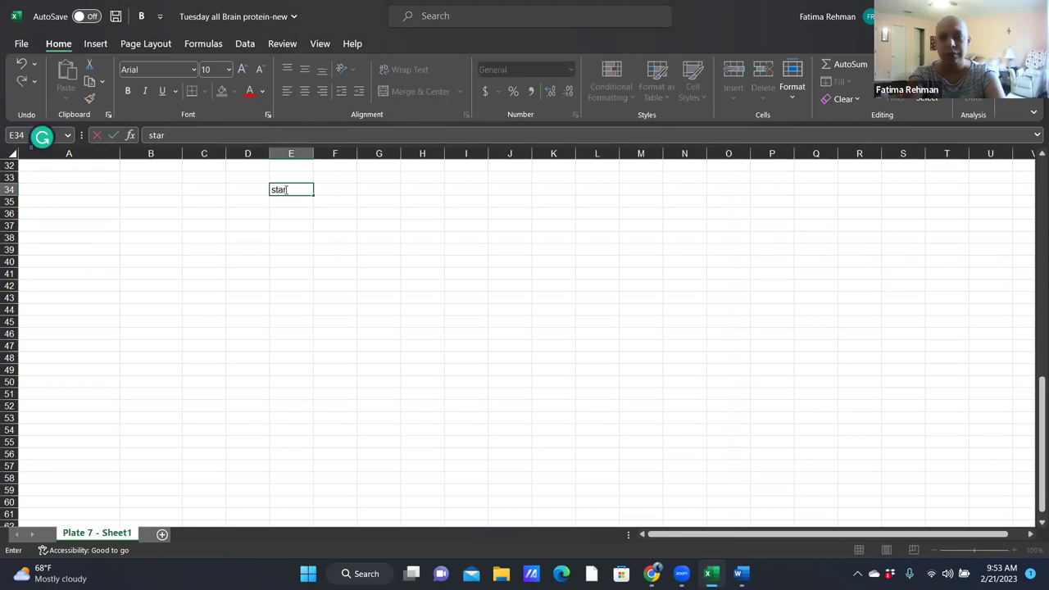
pyautogui.write('ting []')
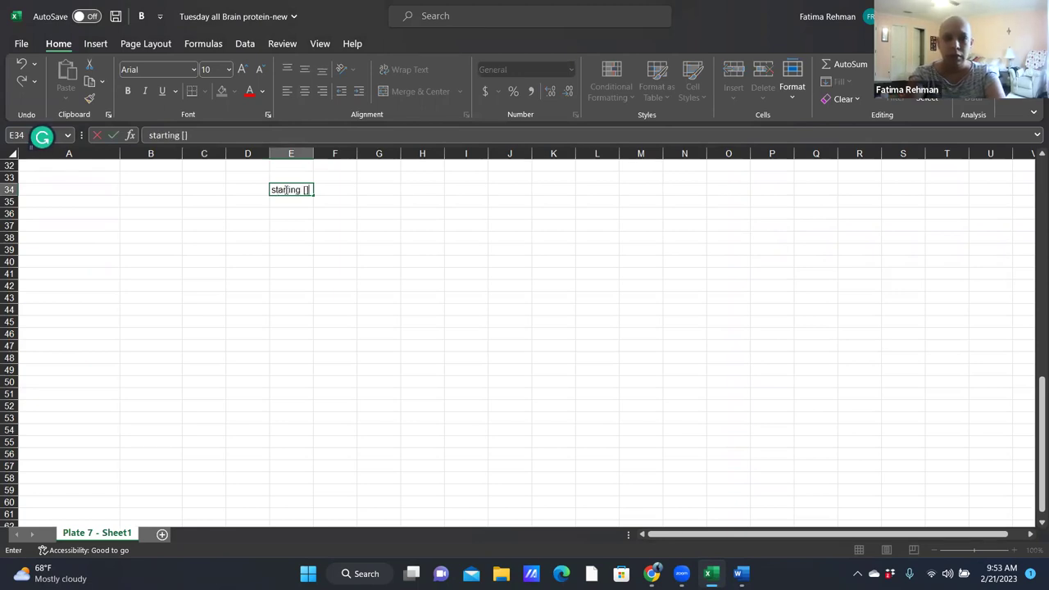
pyautogui.press('Tab')
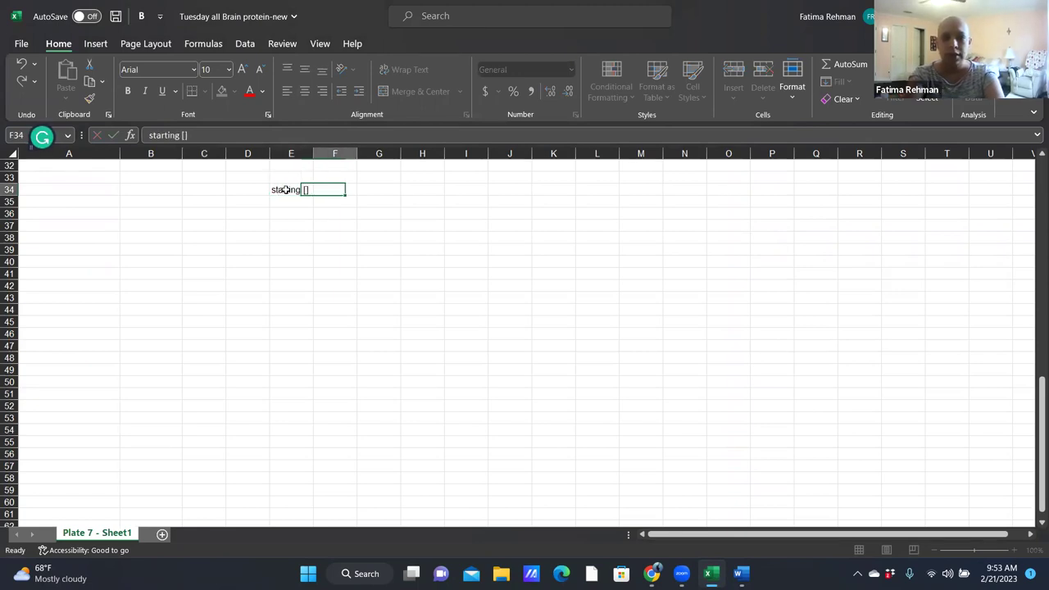
# Step: Enter the starting concentration as 5 mg/mL in F34 and as 5 ug/uL in G34
pyautogui.write('5 mg')
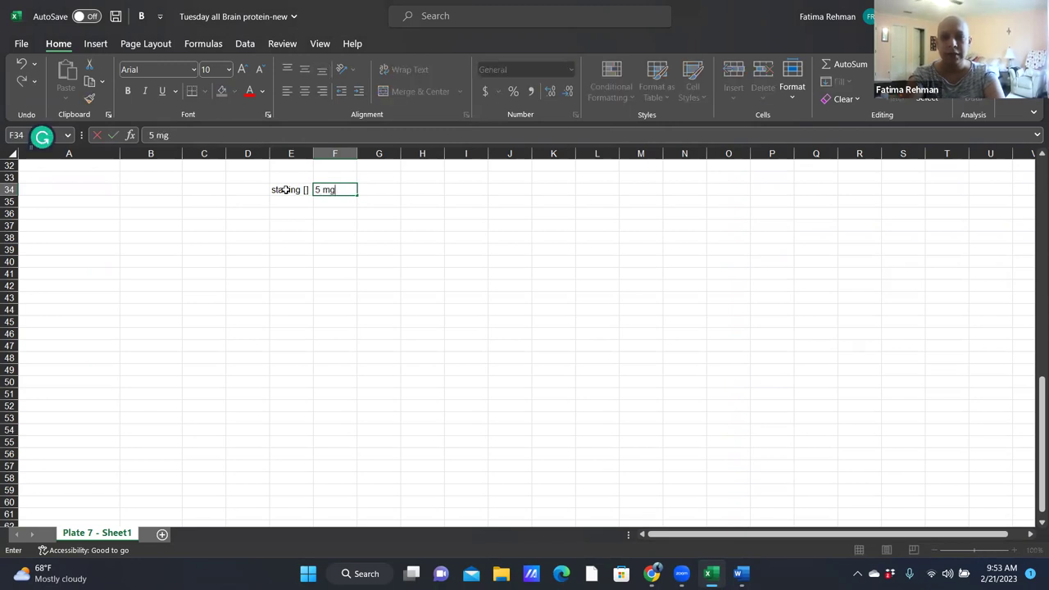
pyautogui.write('/mL')
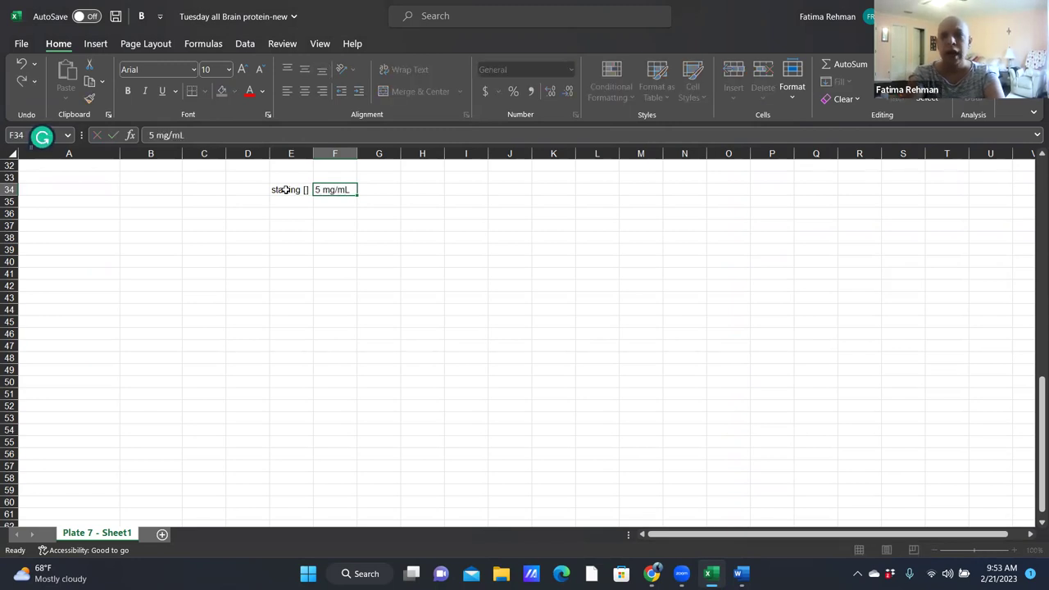
pyautogui.press('Tab')
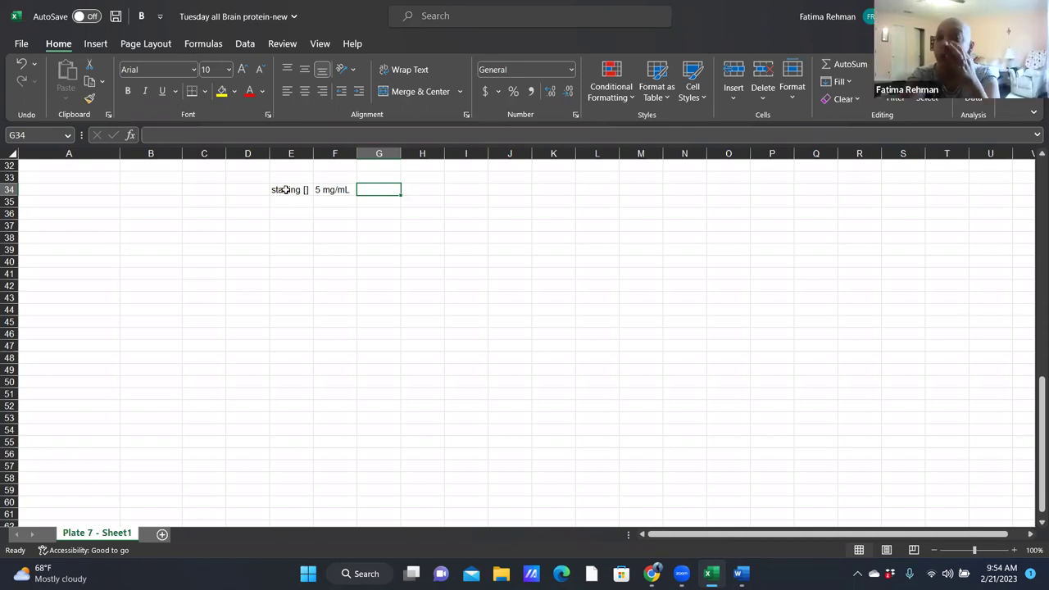
pyautogui.write('5')
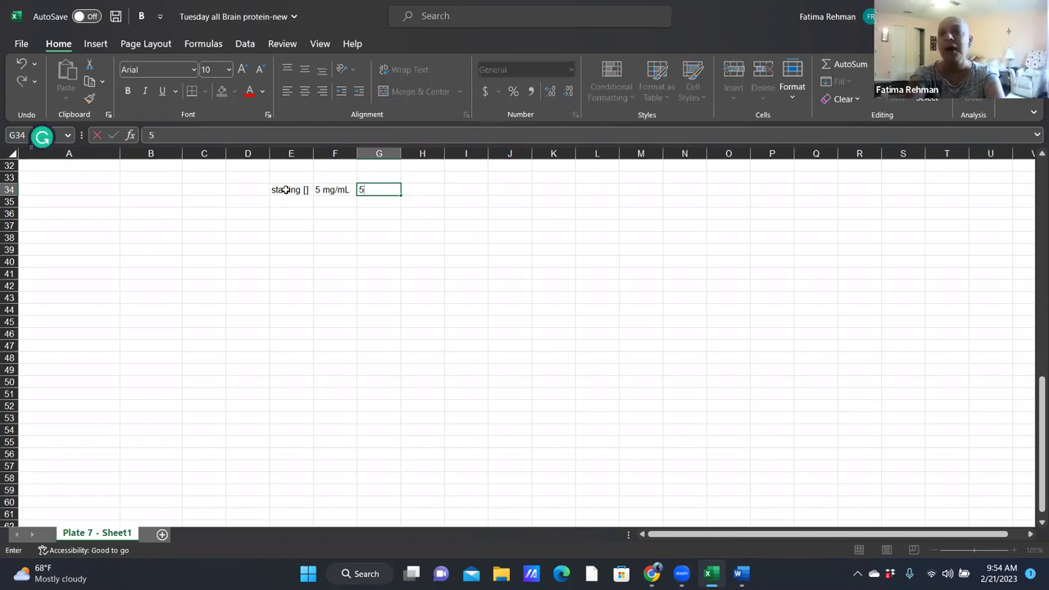
pyautogui.write(' ug/')
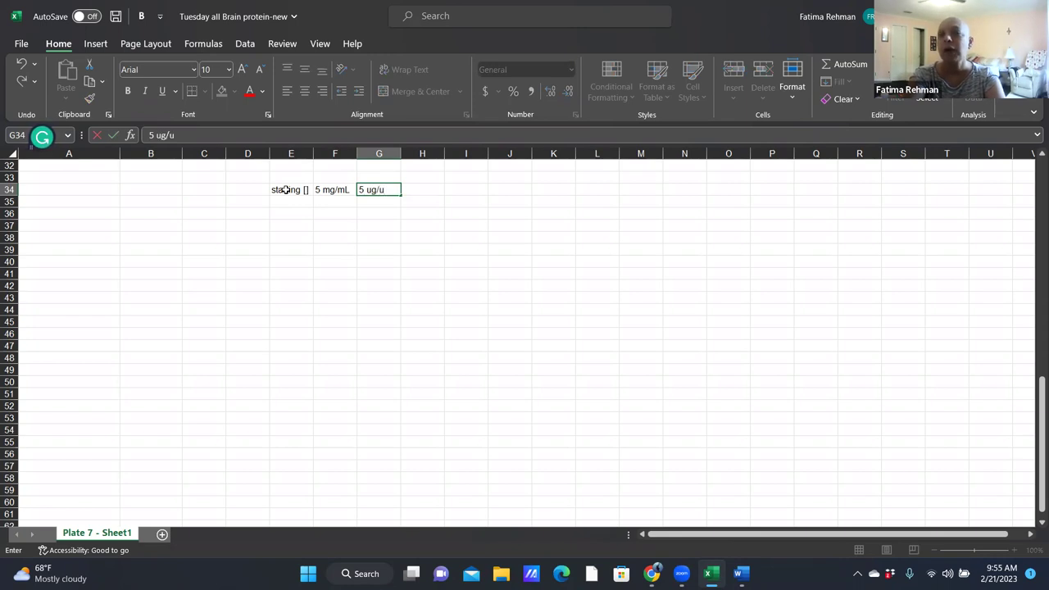
pyautogui.write('uL')
pyautogui.press('Return')
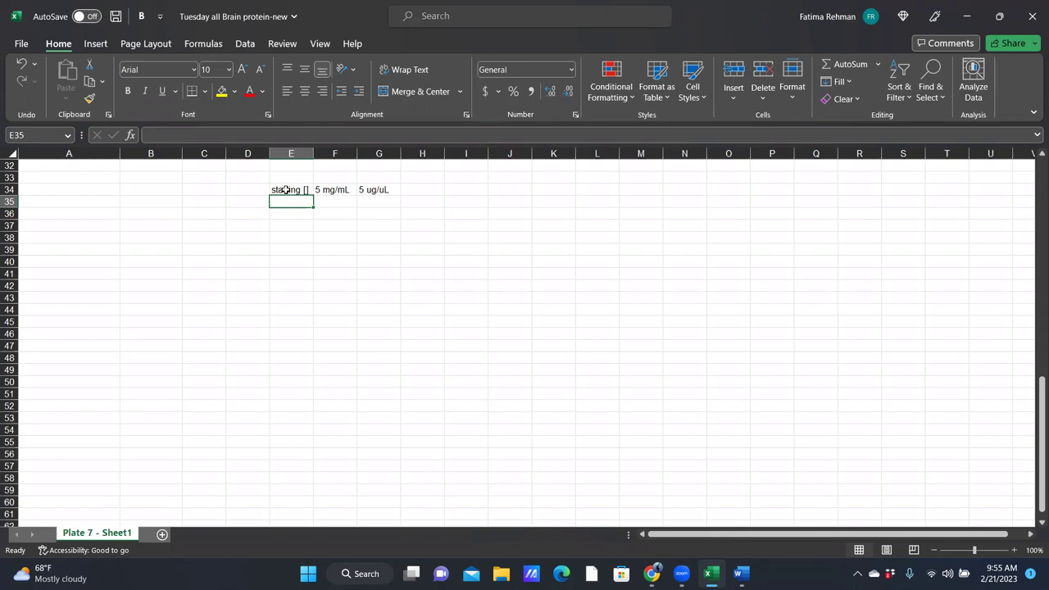
# Step: Check question 4's target concentration in the Homework 2 document in Word, then enter 100 ug/mL in cell F37 of the Excel workbook
pyautogui.click(326, 205)
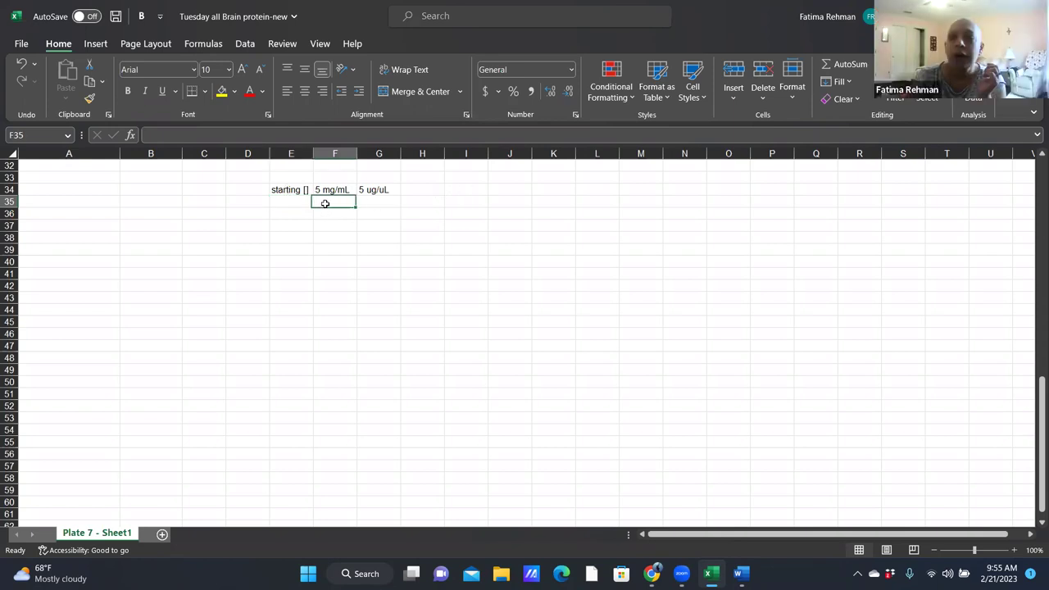
pyautogui.click(330, 223)
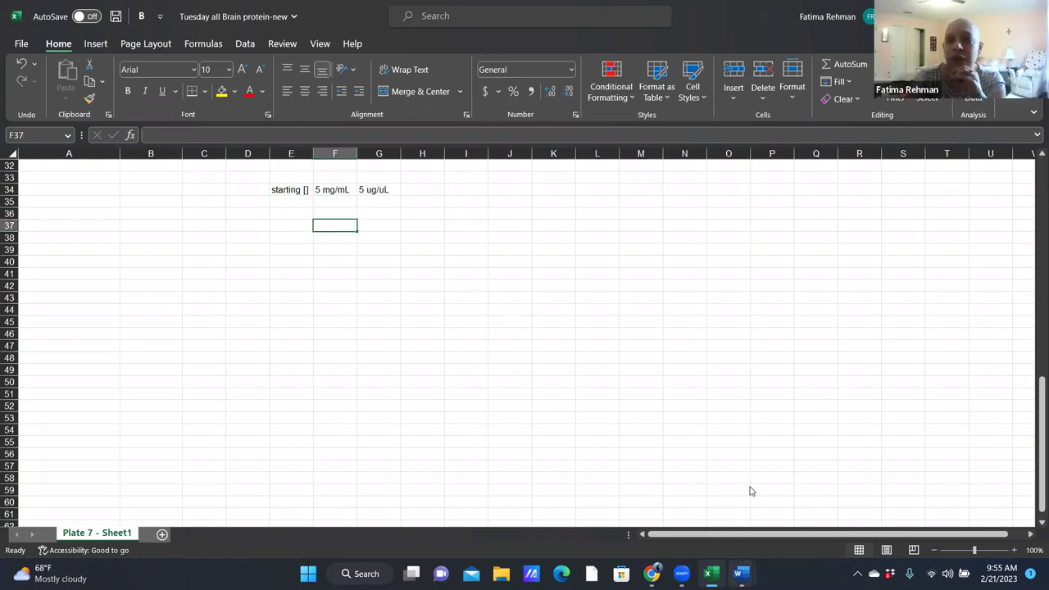
pyautogui.moveTo(740, 573)
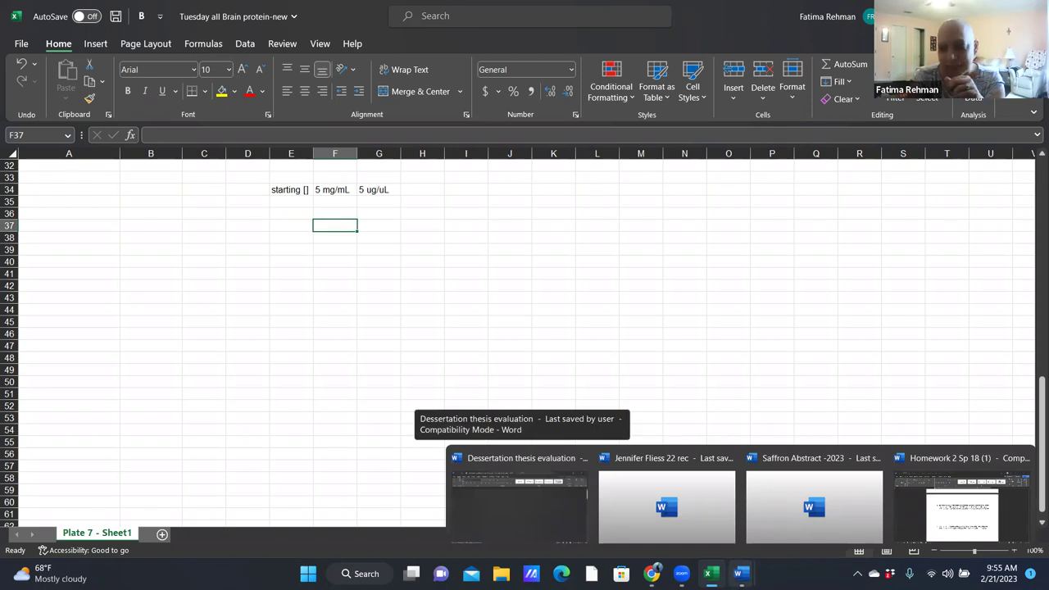
pyautogui.rightClick(945, 522)
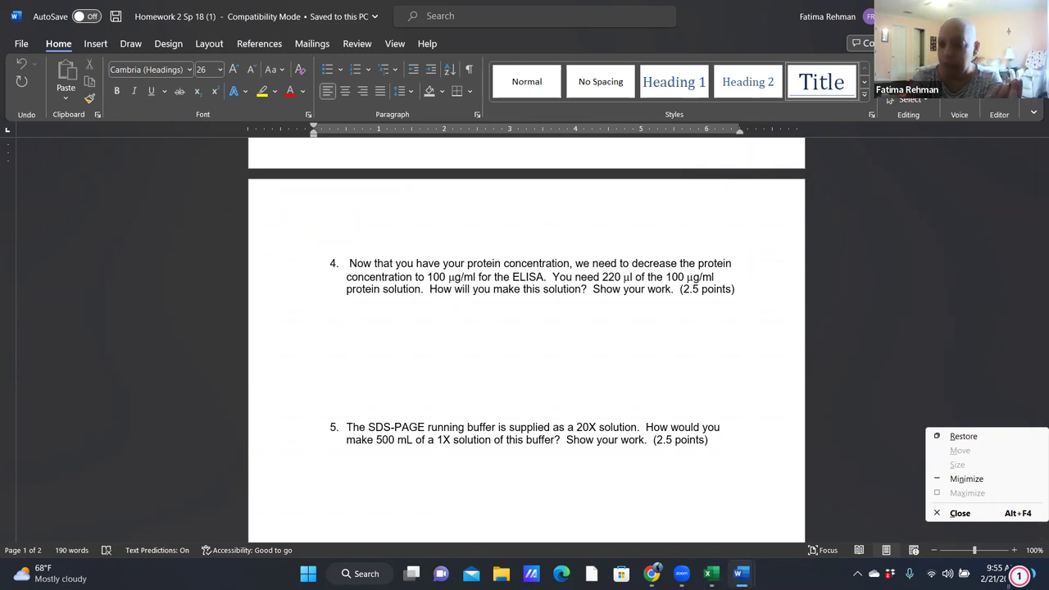
pyautogui.press('Escape')
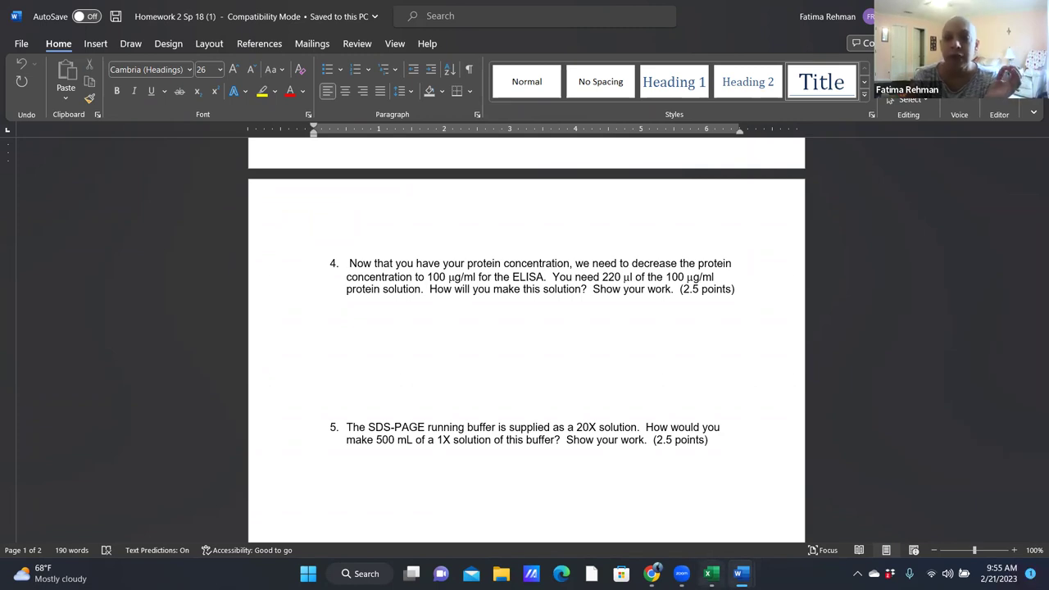
pyautogui.hotkey('alt', 'Tab')
pyautogui.write('100 ug/mL')
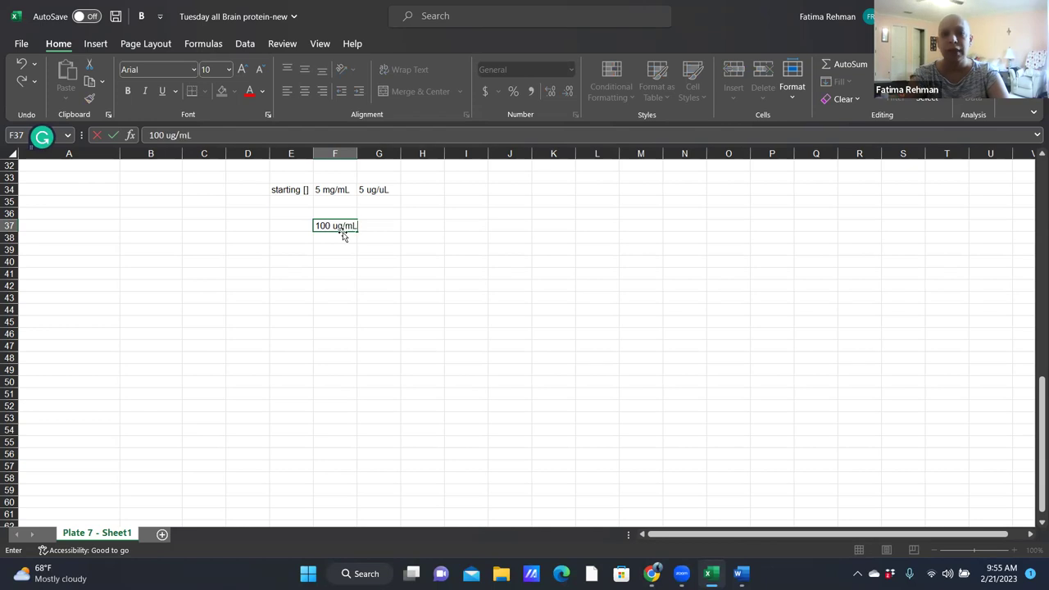
pyautogui.click(290, 230)
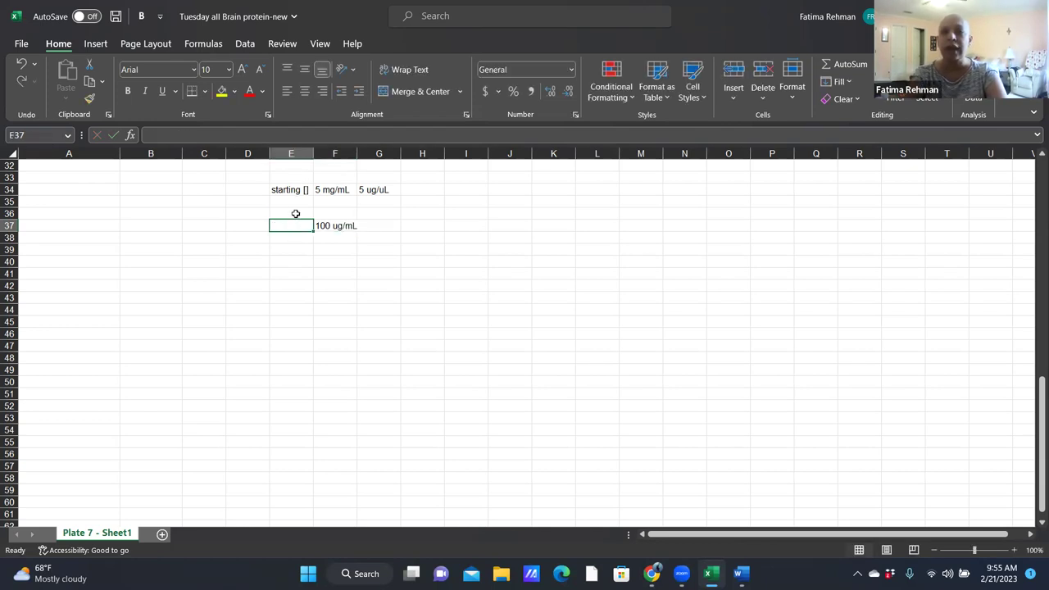
# Step: Write the dilution equation C1V1=C2V2 in cell E36 and label E37, beside the 100 ug/mL value, as C2
pyautogui.click(295, 213)
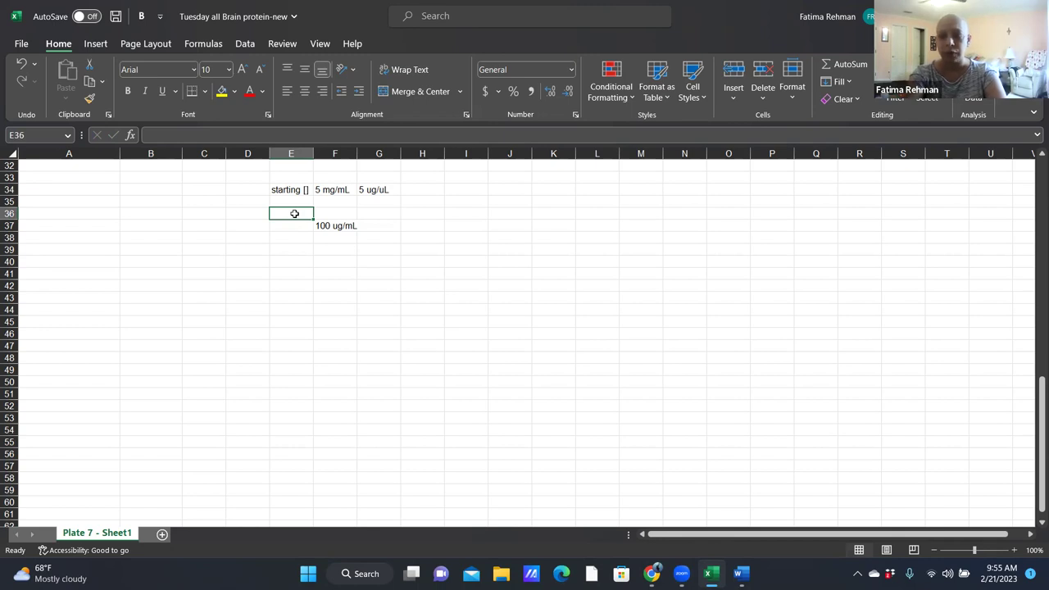
pyautogui.write('C')
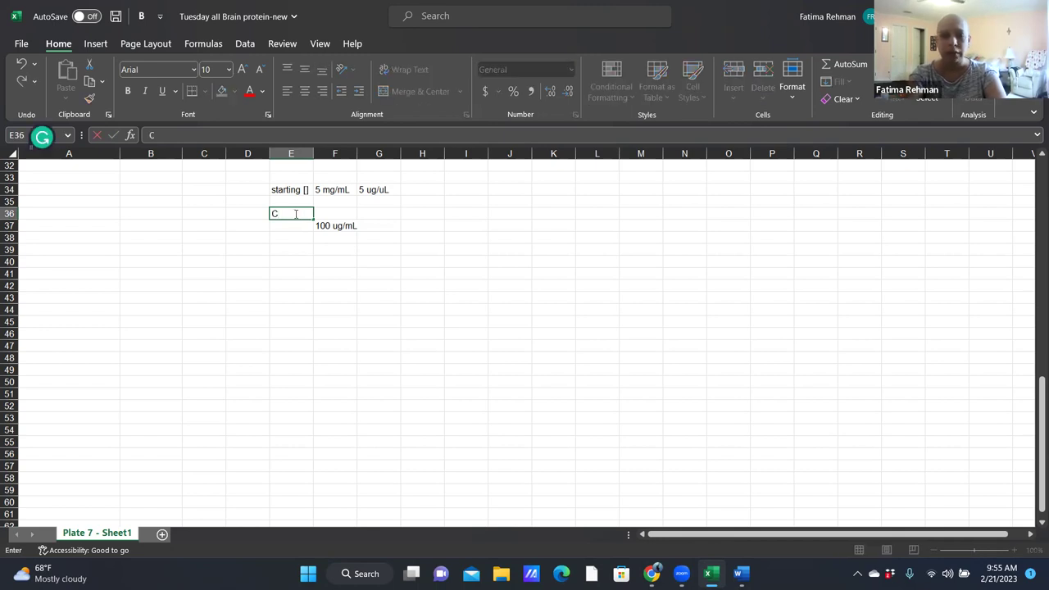
pyautogui.write('1V1=C2V2')
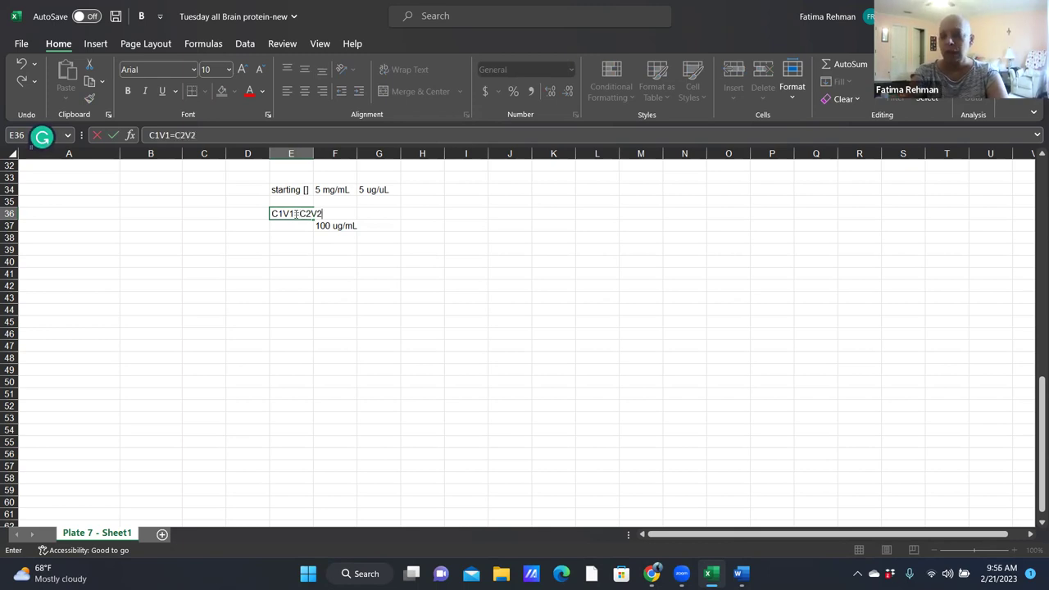
pyautogui.press('Return')
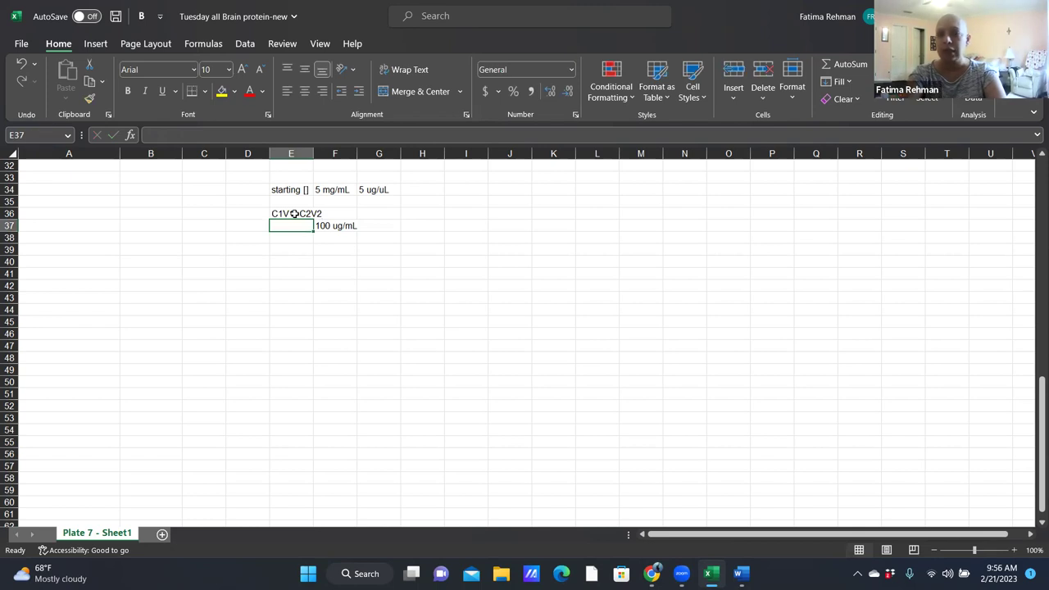
pyautogui.write('C2')
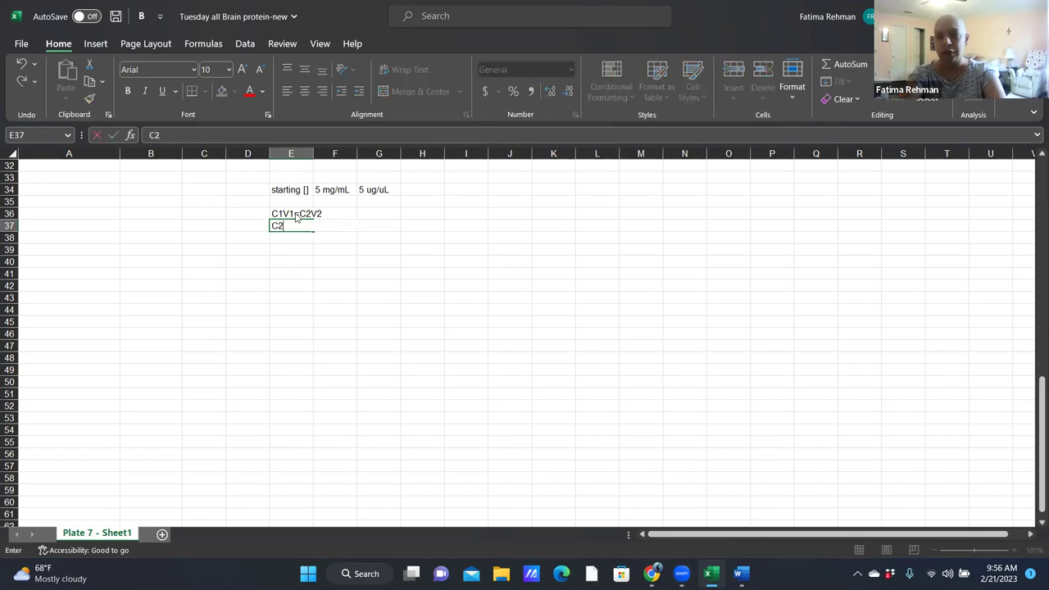
pyautogui.press('Return')
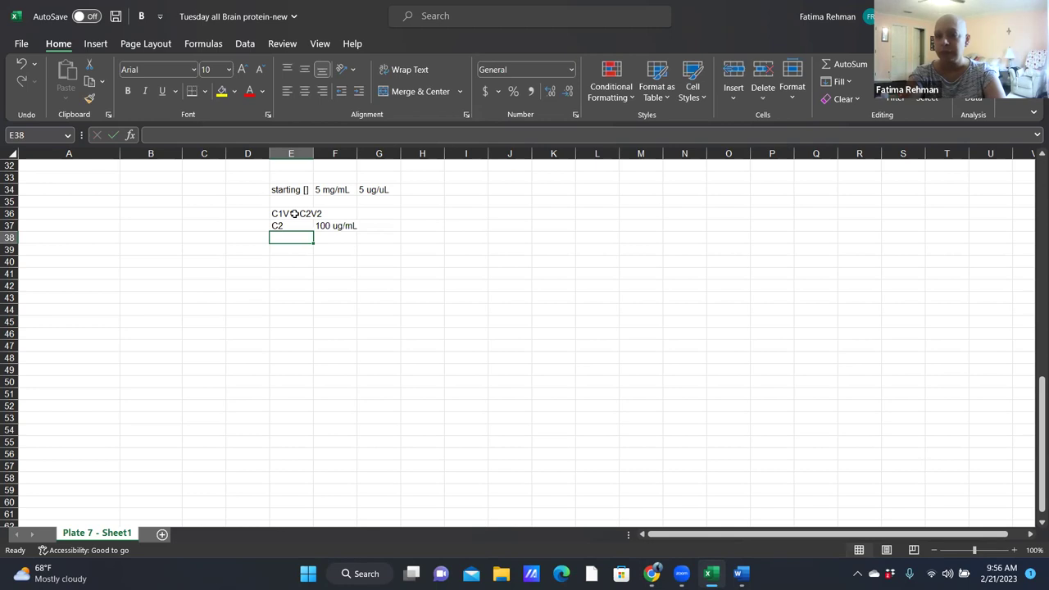
# Step: Label cell E38 as C1 and enter its concentration as 5000 ug/mL in F38
pyautogui.write('C')
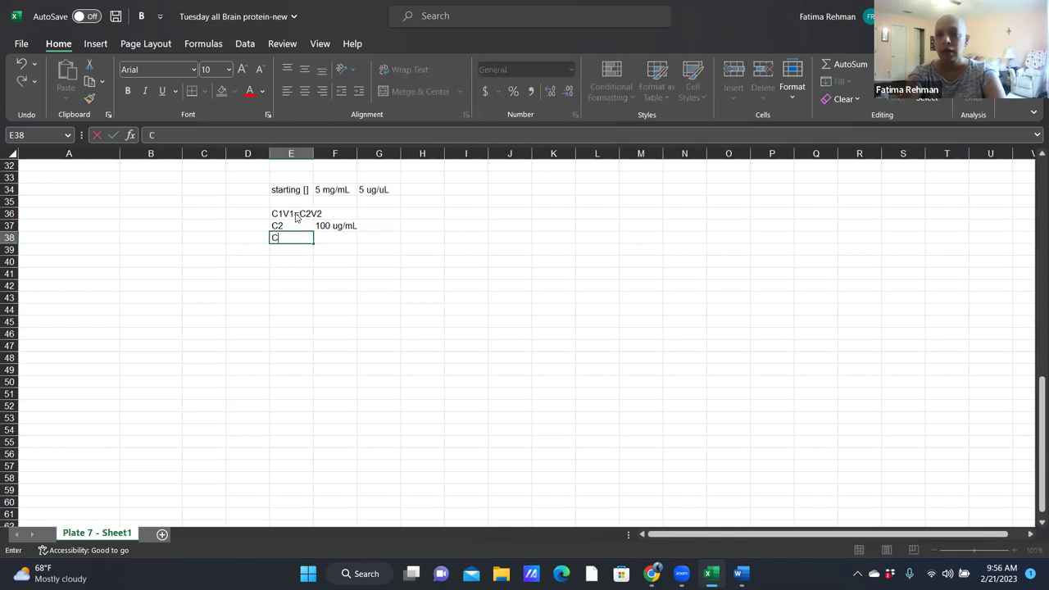
pyautogui.press('BackSpace')
pyautogui.write('1')
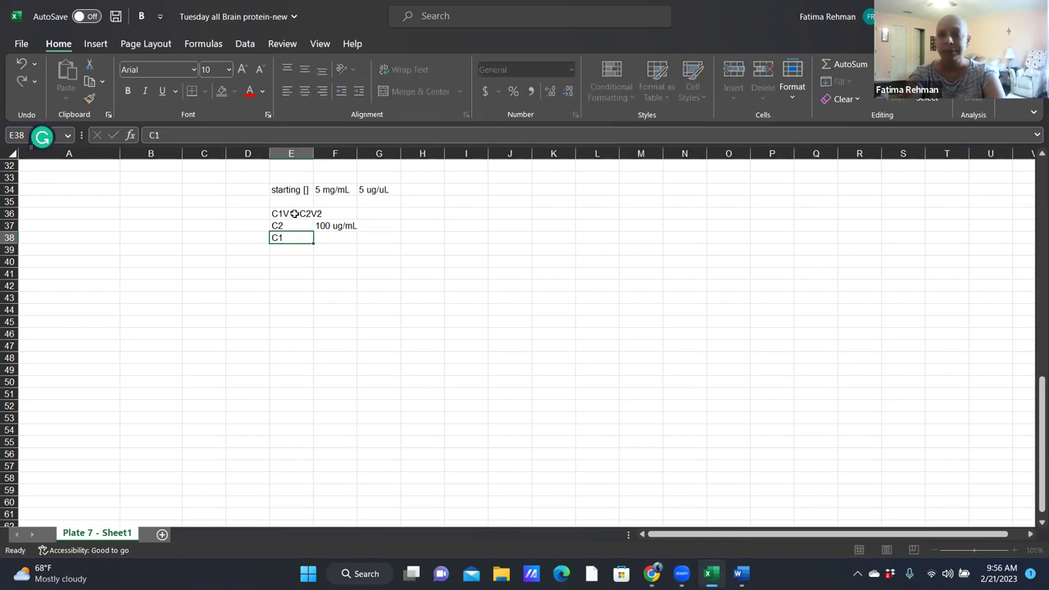
pyautogui.press('Tab')
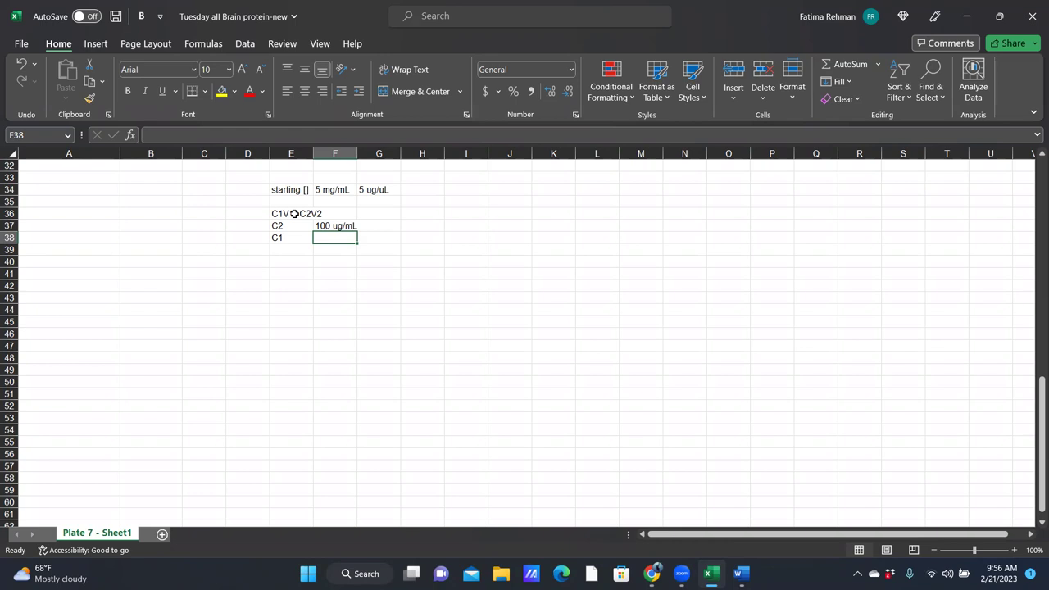
pyautogui.write('5000 ug/')
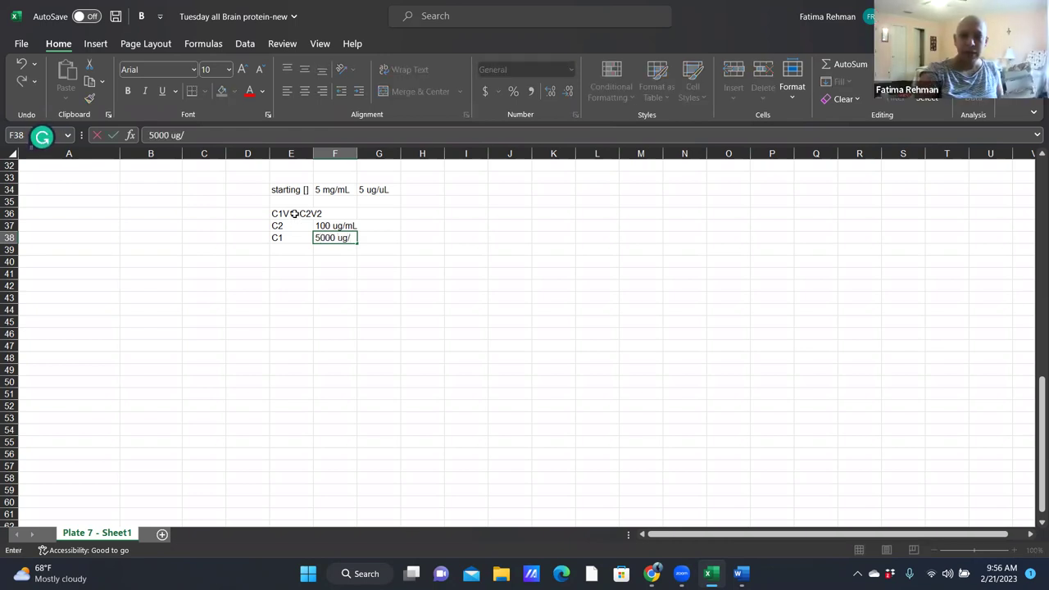
pyautogui.write('m')
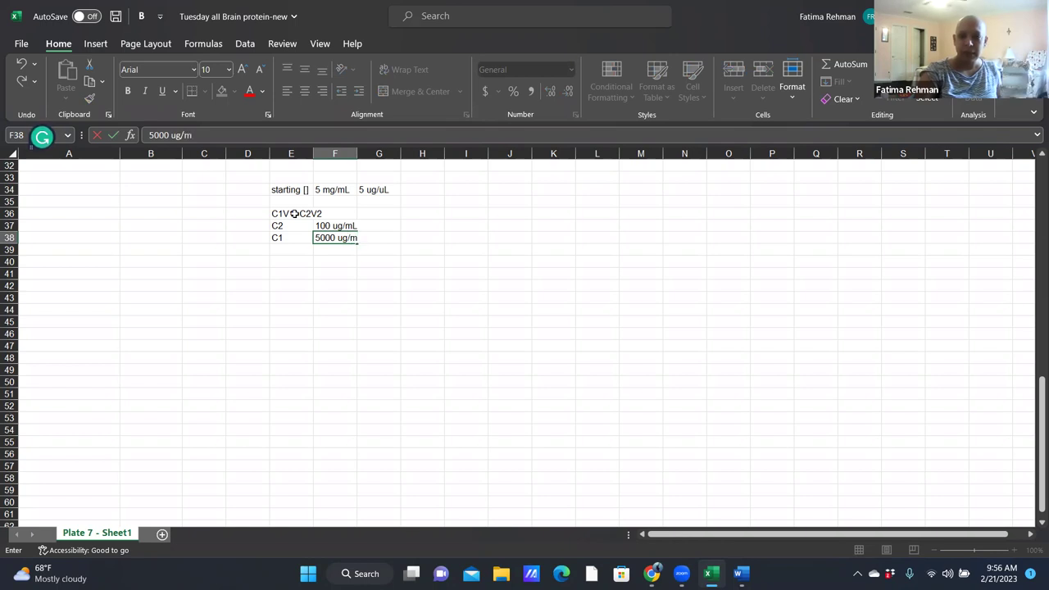
pyautogui.write('L')
pyautogui.press('BackSpace')
pyautogui.write('L')
pyautogui.press('Return')
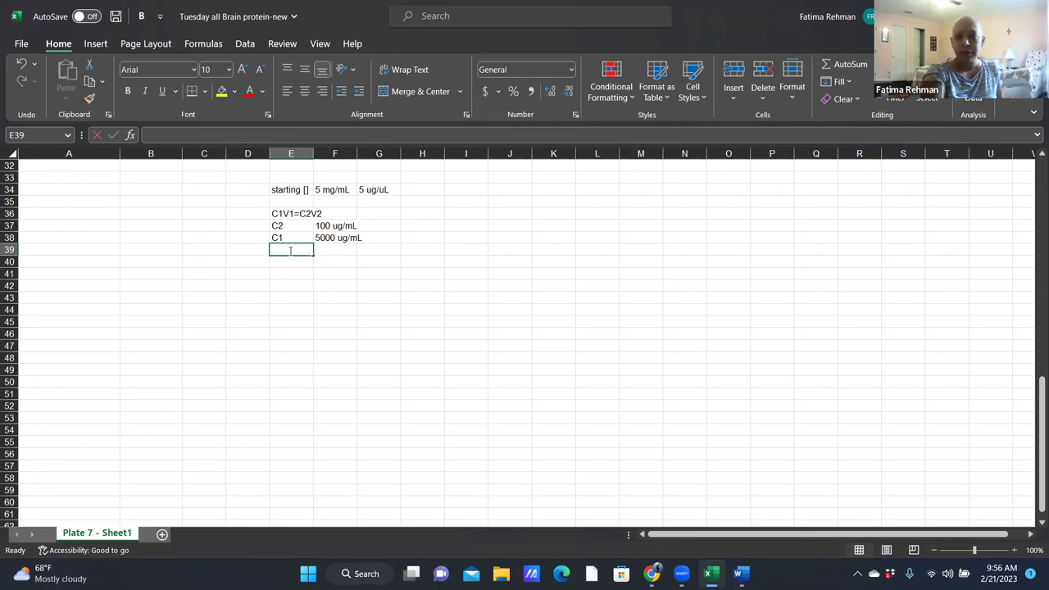
# Step: Label E39 as V2, check question 4's required volume in the Homework 2 document in Word, and enter 220 uL in F39 of the Excel workbook
pyautogui.write('V2')
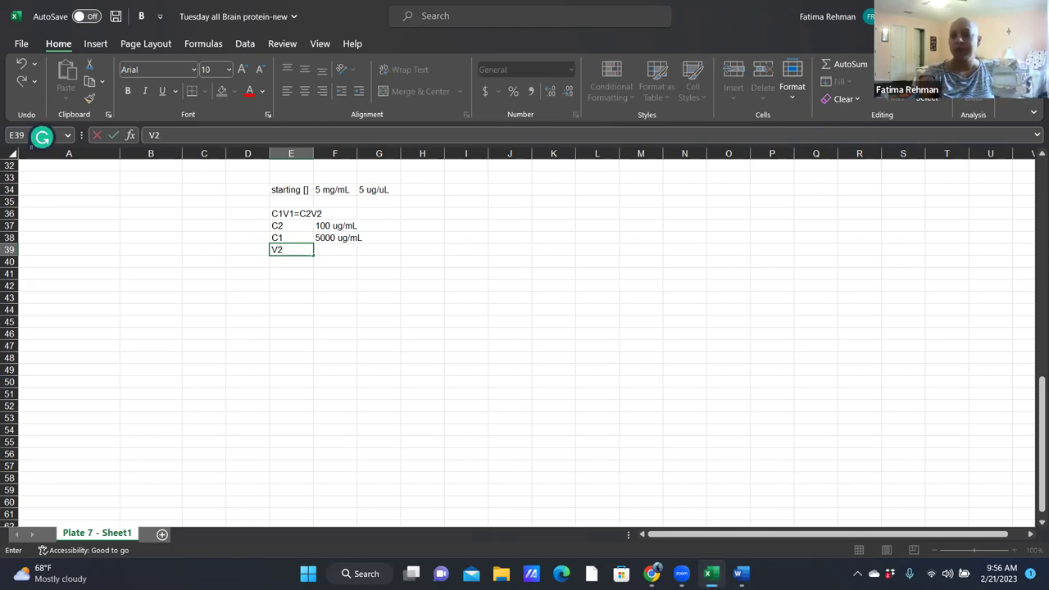
pyautogui.moveTo(740, 573)
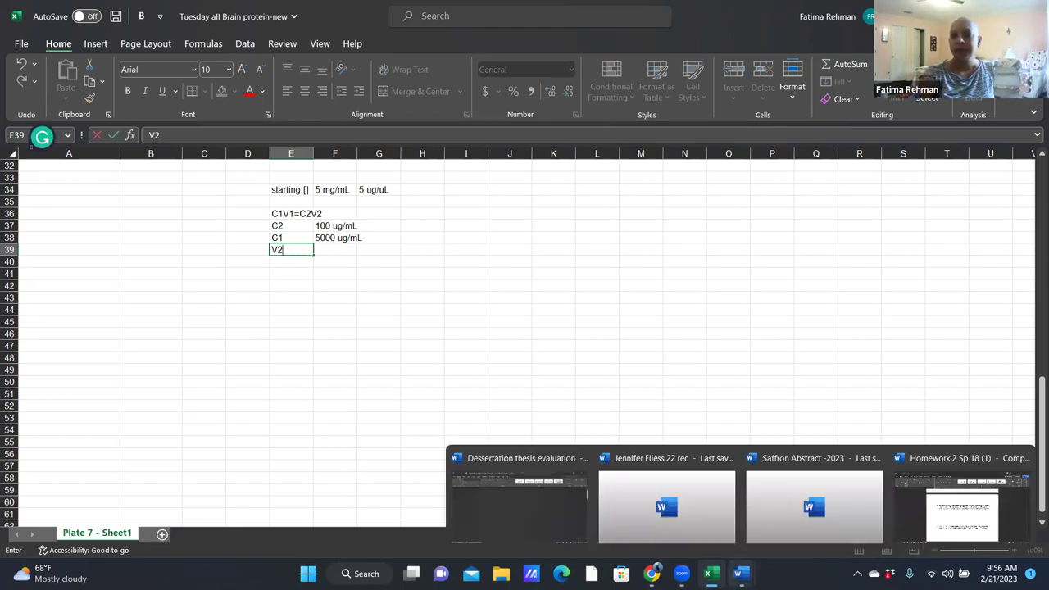
pyautogui.click(964, 530)
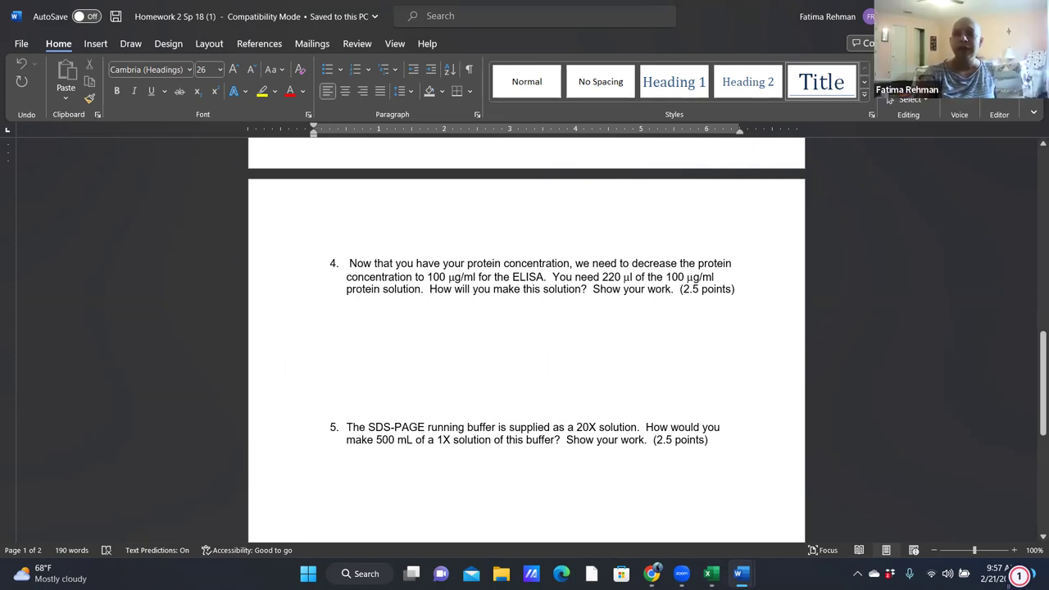
pyautogui.hotkey('alt', 'Tab')
pyautogui.write('220u')
pyautogui.press('BackSpace')
pyautogui.write('u')
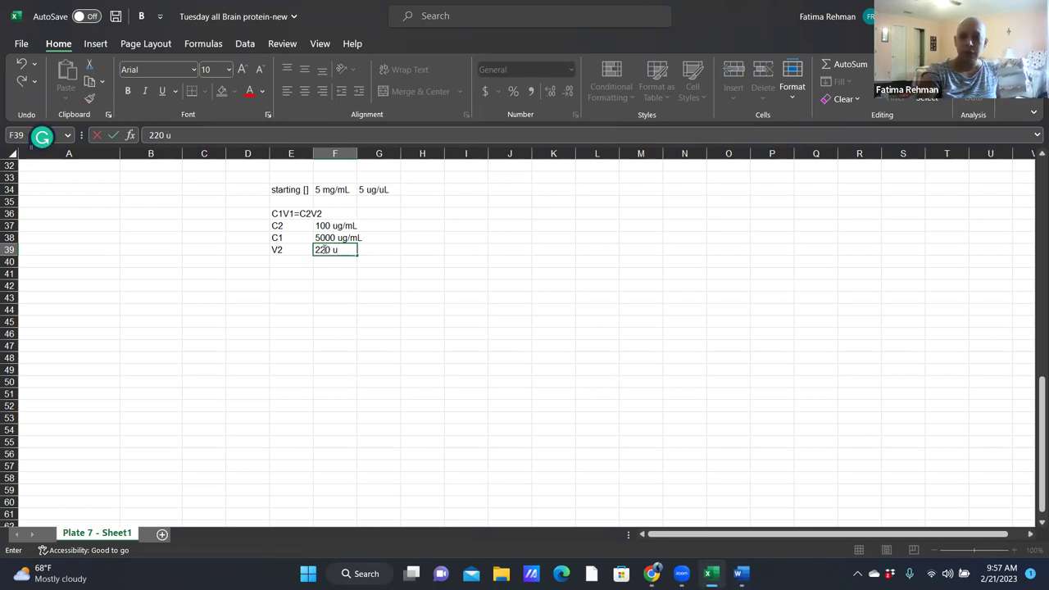
pyautogui.write('L')
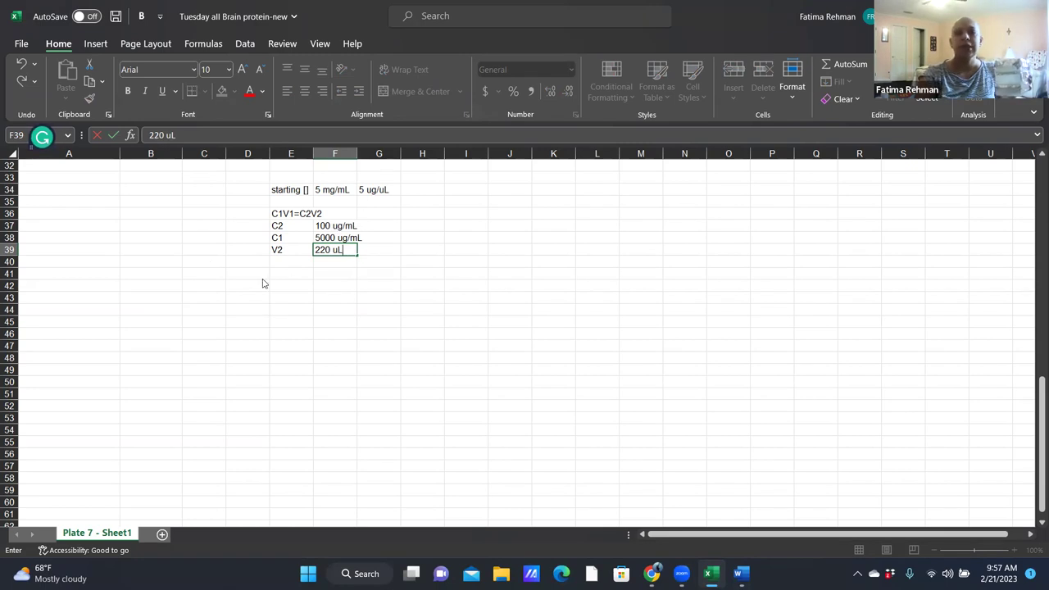
# Step: Label cell E40 as V1 and enter x as its unknown value in F40
pyautogui.click(282, 260)
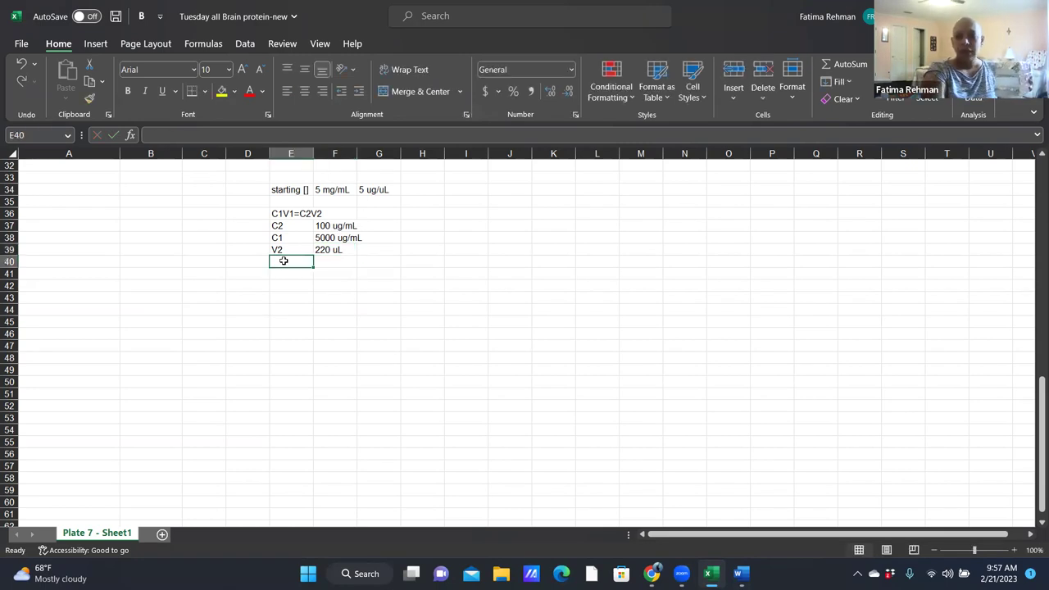
pyautogui.write('V1')
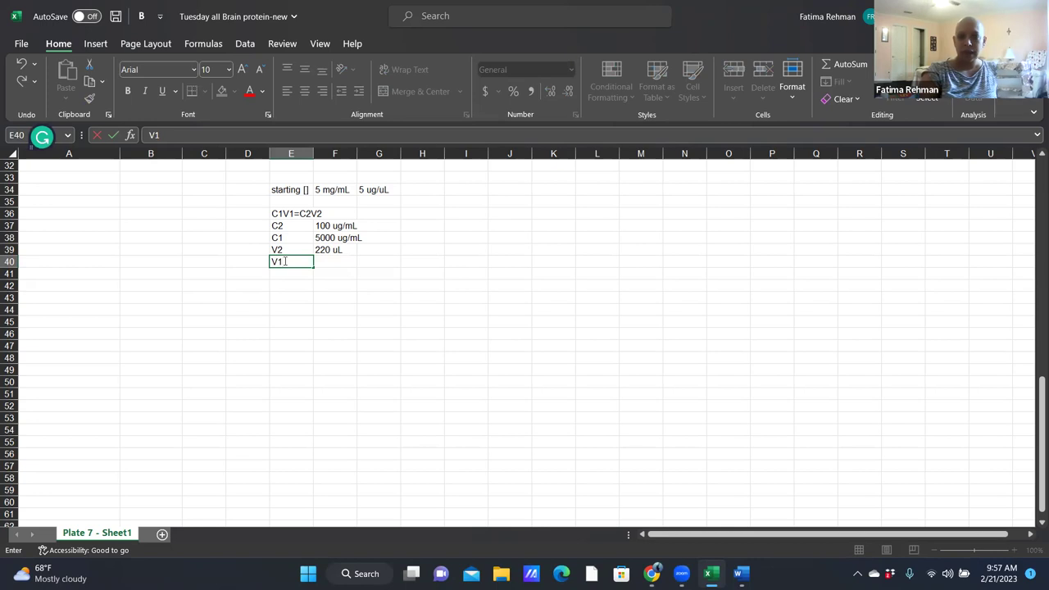
pyautogui.click(346, 261)
pyautogui.write('x')
pyautogui.press('Return')
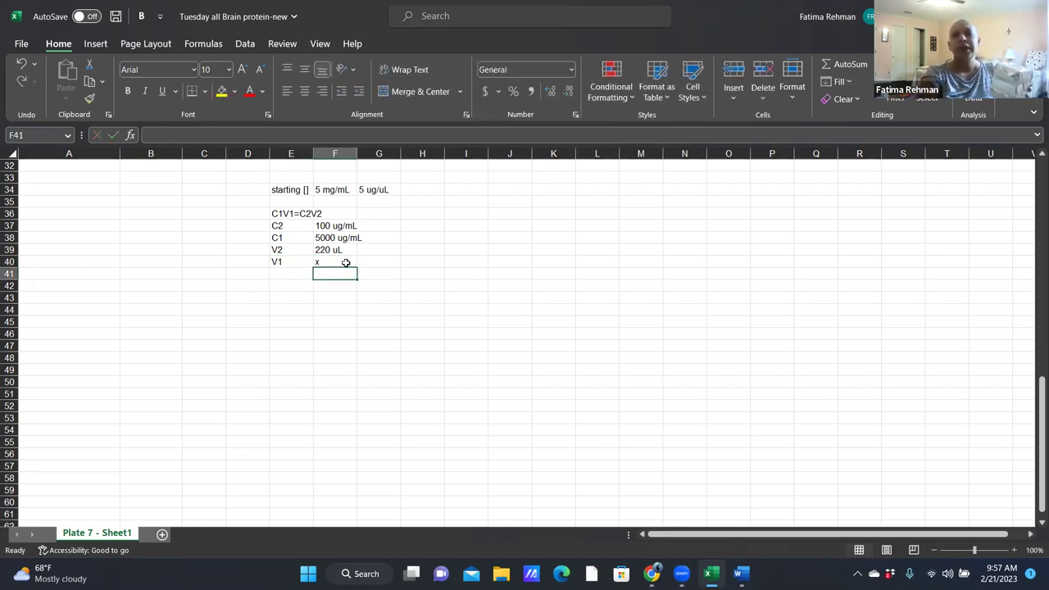
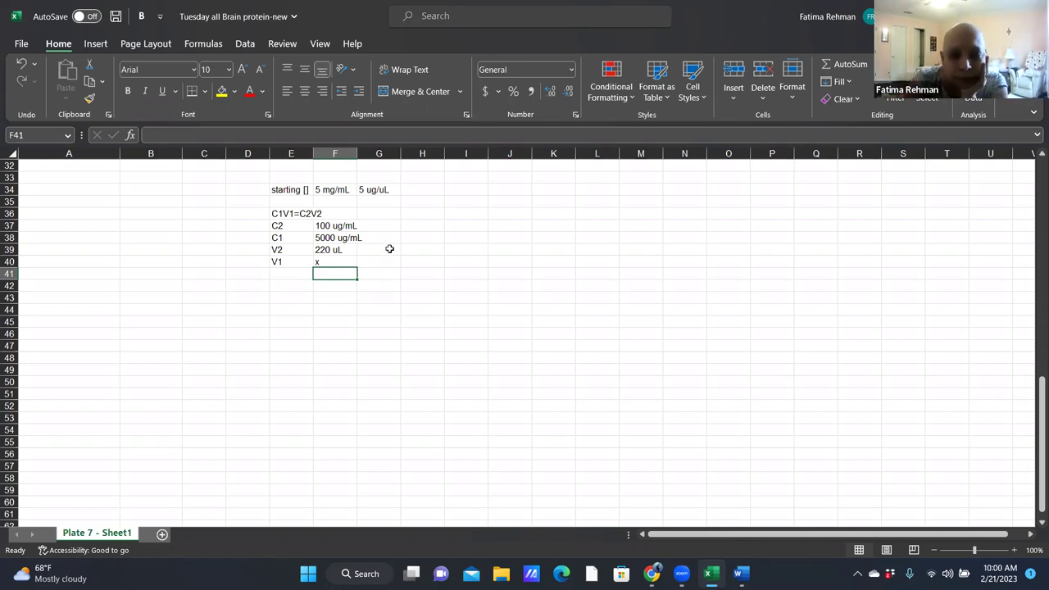
# Step: Replace the unknown V1 value in F40 with 4.4 uL
pyautogui.click(340, 260)
pyautogui.write('4.4')
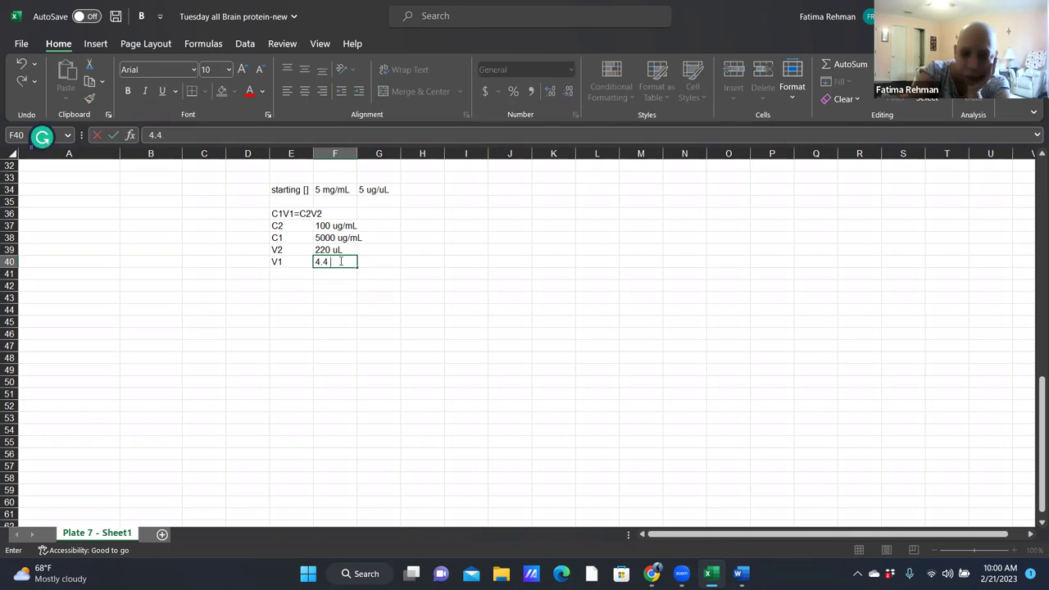
pyautogui.write(' u')
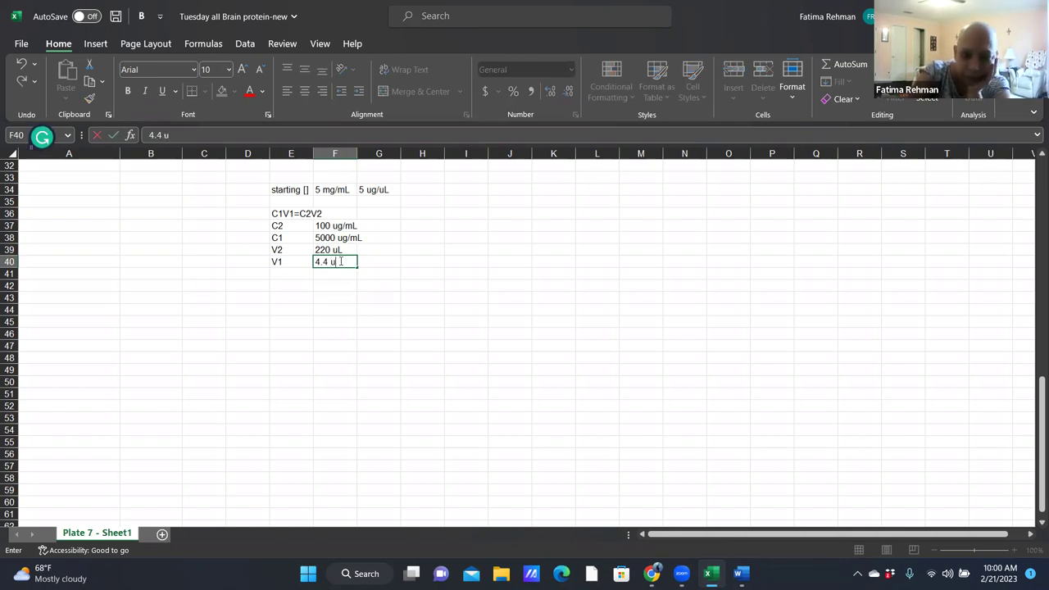
pyautogui.write('L')
pyautogui.press('Return')
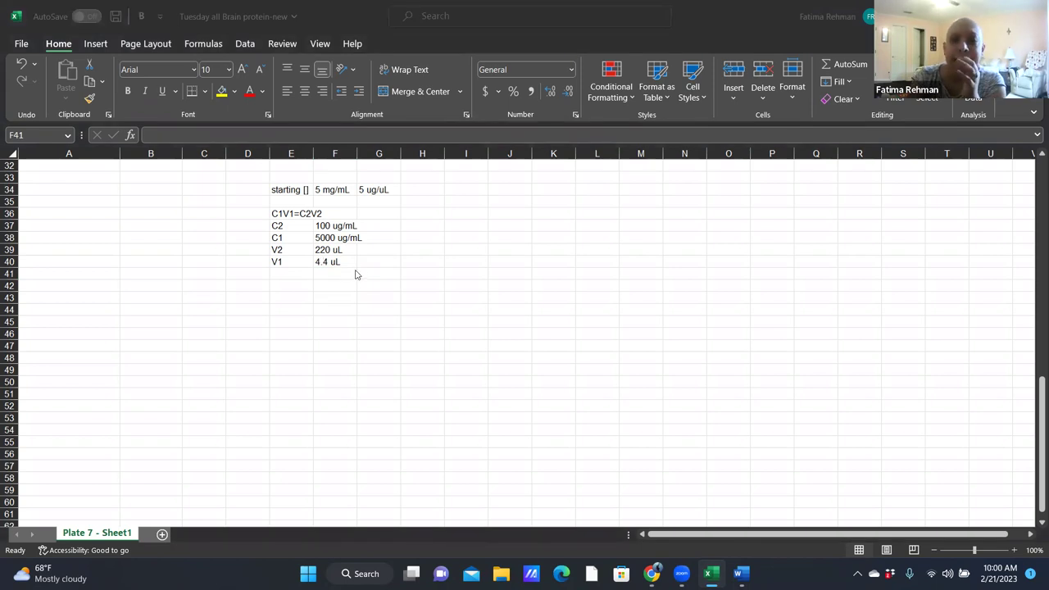
# Step: Label the V1 volume as "brain protein" in cell G40
pyautogui.click(352, 274)
pyautogui.click(384, 261)
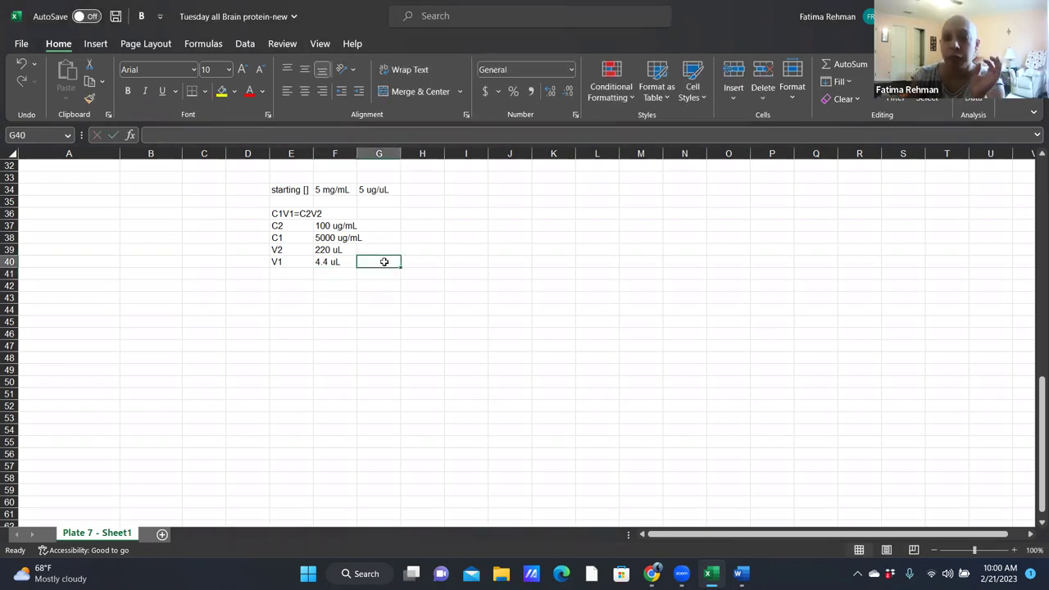
pyautogui.write('brain potei')
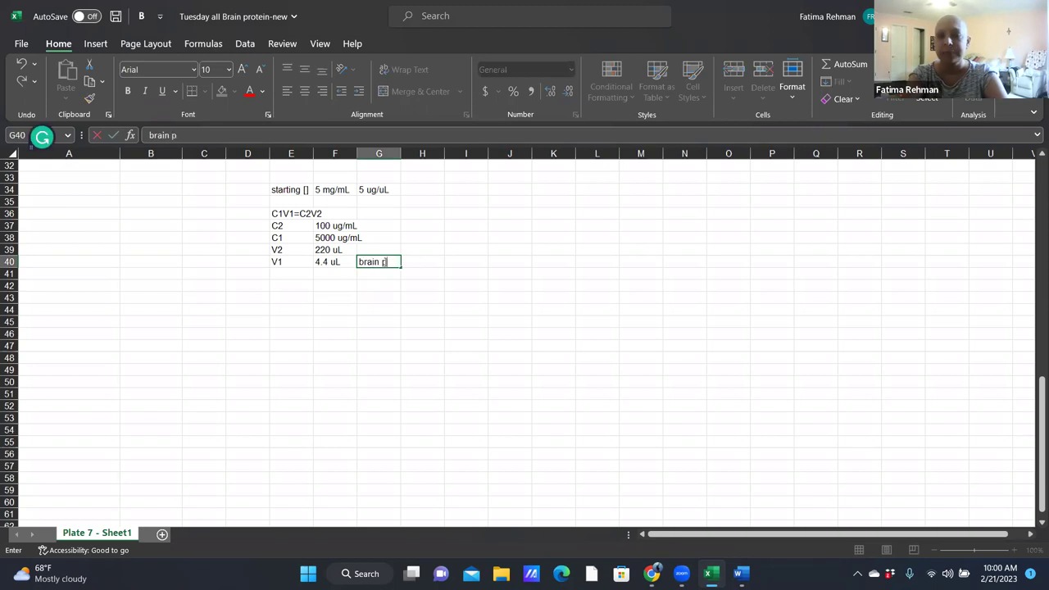
pyautogui.press('BackSpace')
pyautogui.press('BackSpace')
pyautogui.press('BackSpace')
pyautogui.press('BackSpace')
pyautogui.write('ro')
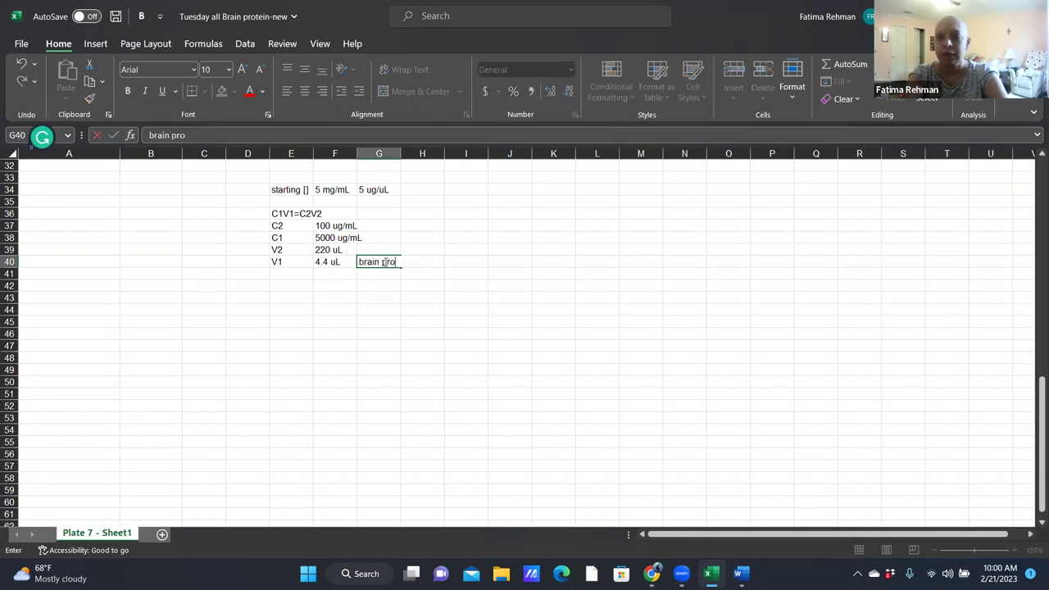
pyautogui.write('tein')
pyautogui.press('Return')
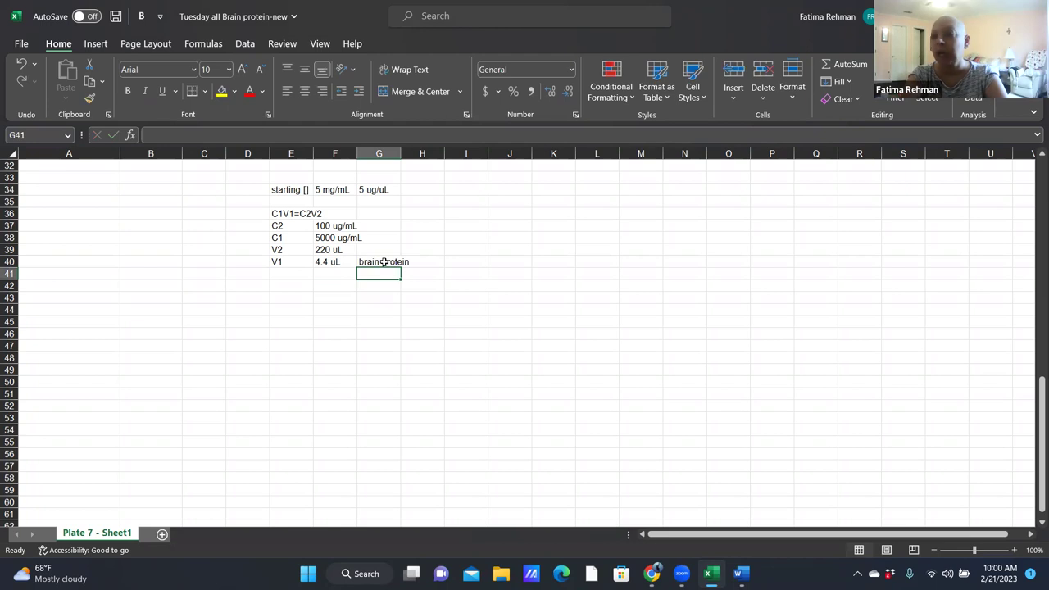
# Step: Label cell G41 as PBS and enter its volume as 215.6 uL in F41
pyautogui.write('P')
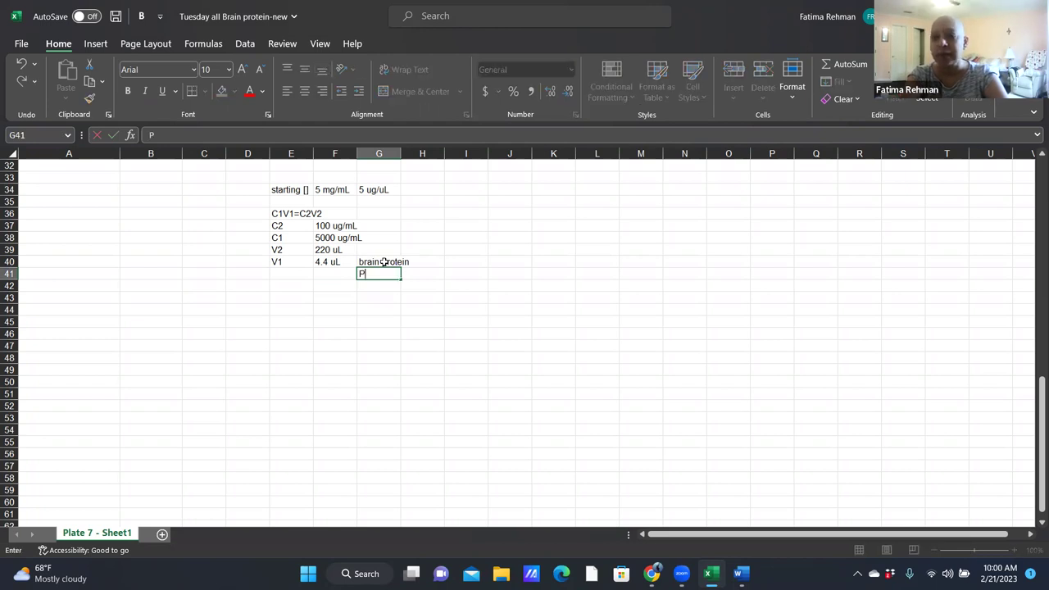
pyautogui.write('BS')
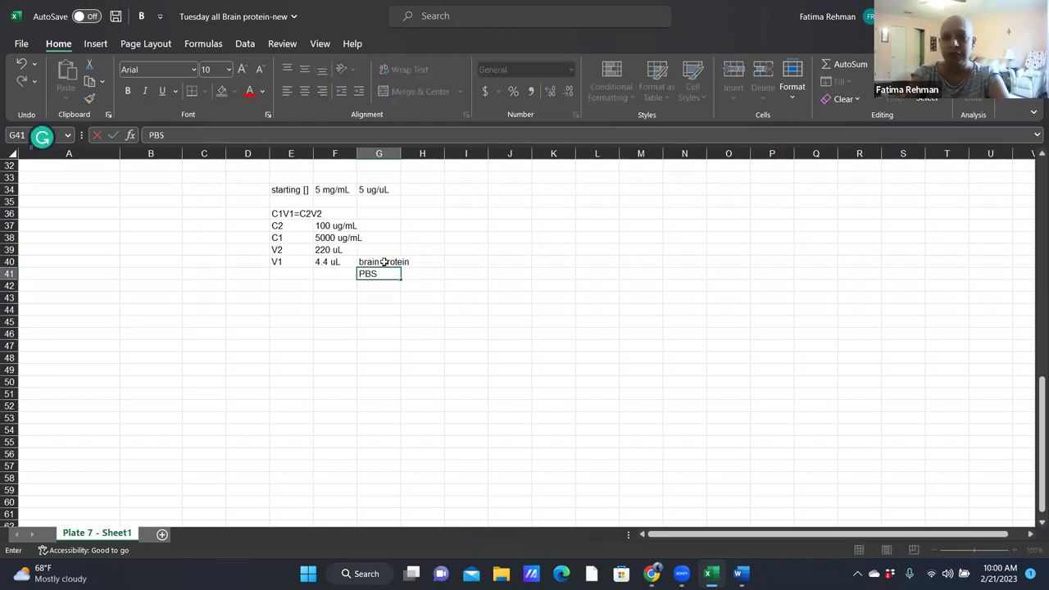
pyautogui.press('Left')
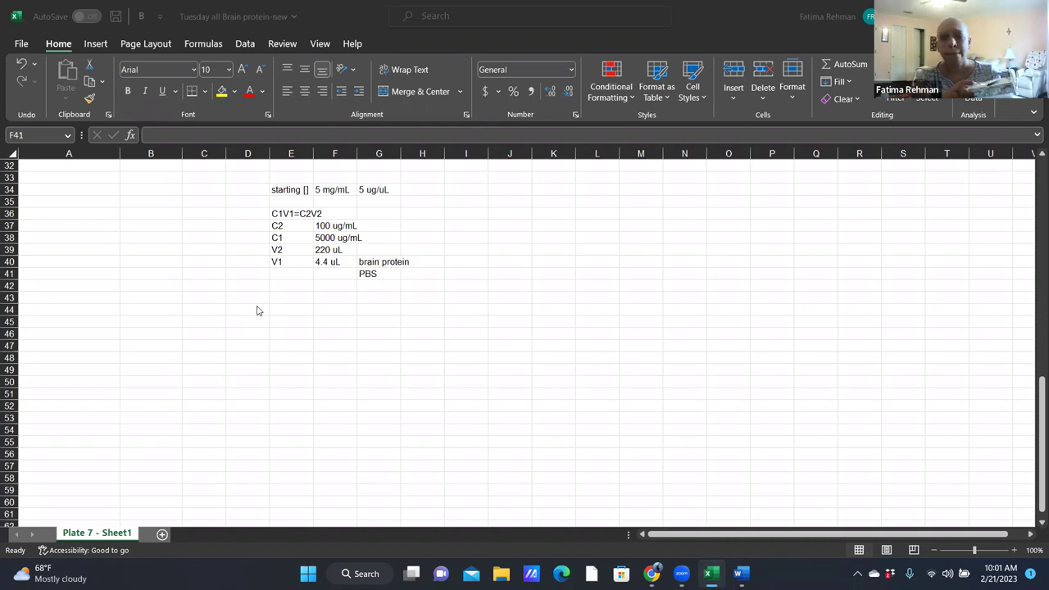
pyautogui.click(337, 277)
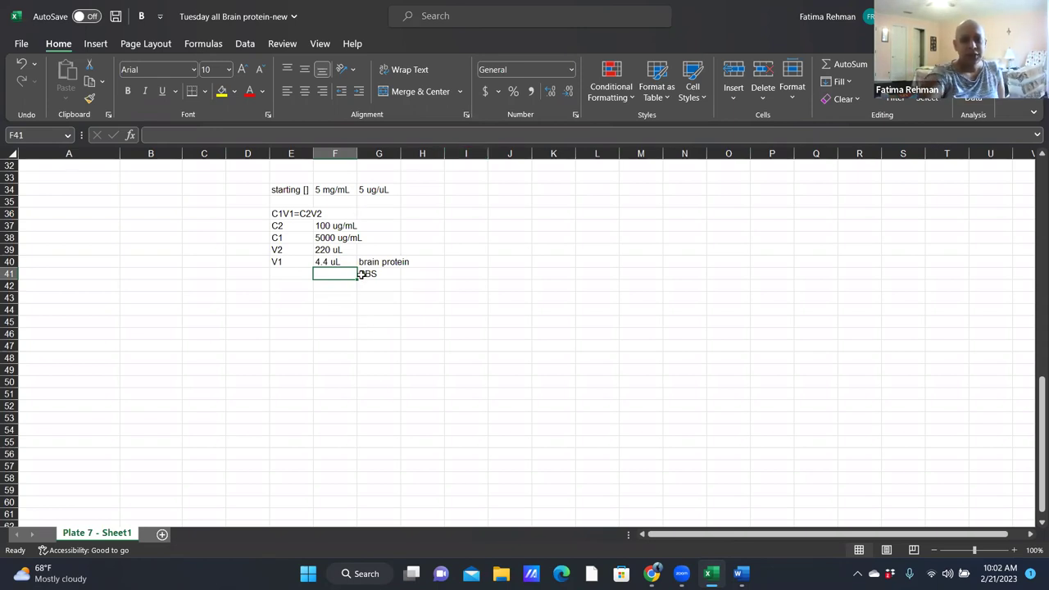
pyautogui.write('215')
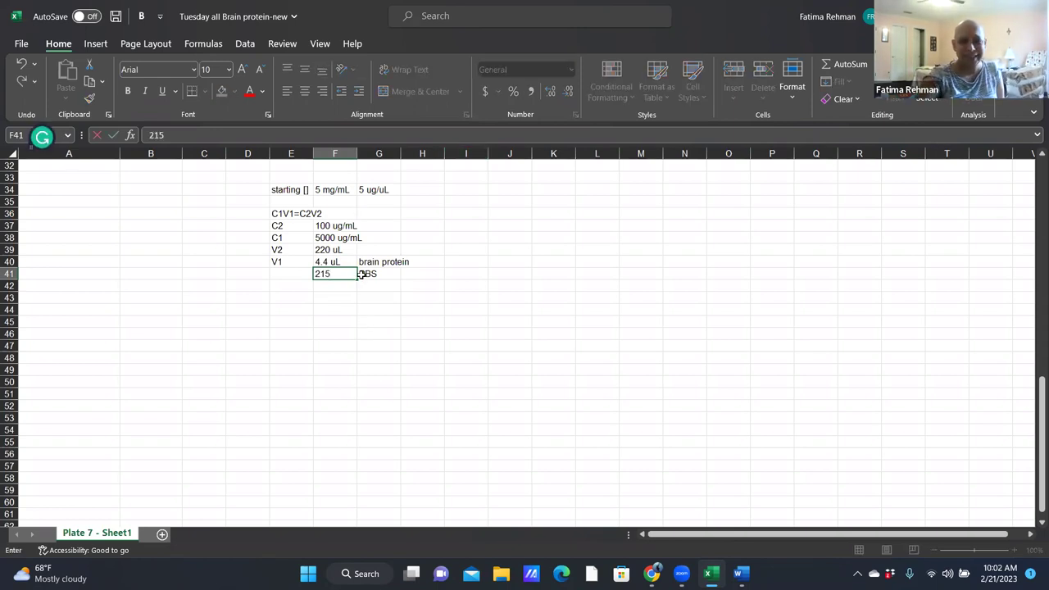
pyautogui.write('.6')
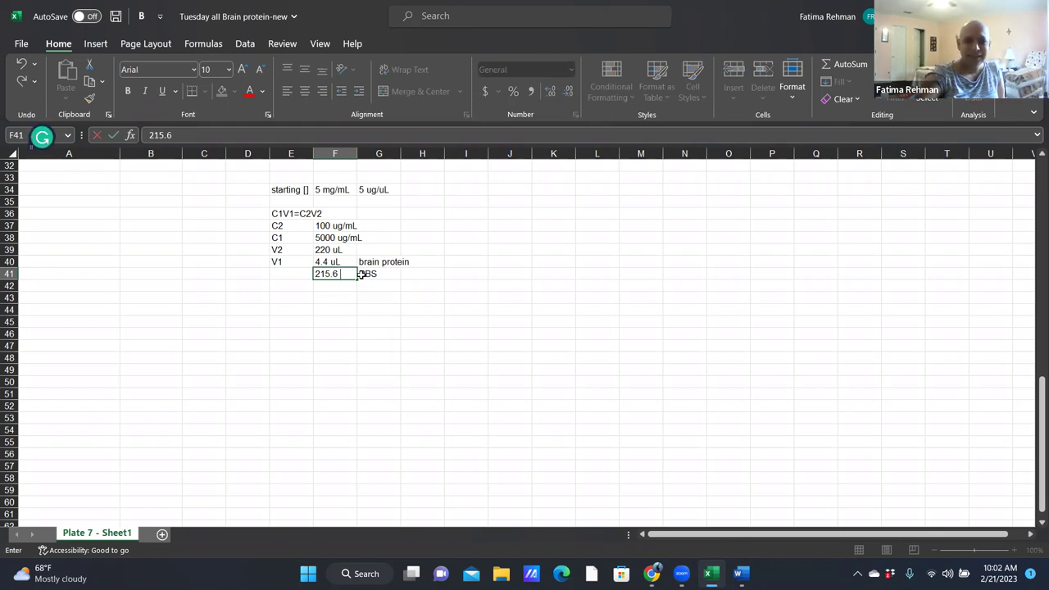
pyautogui.write('uL')
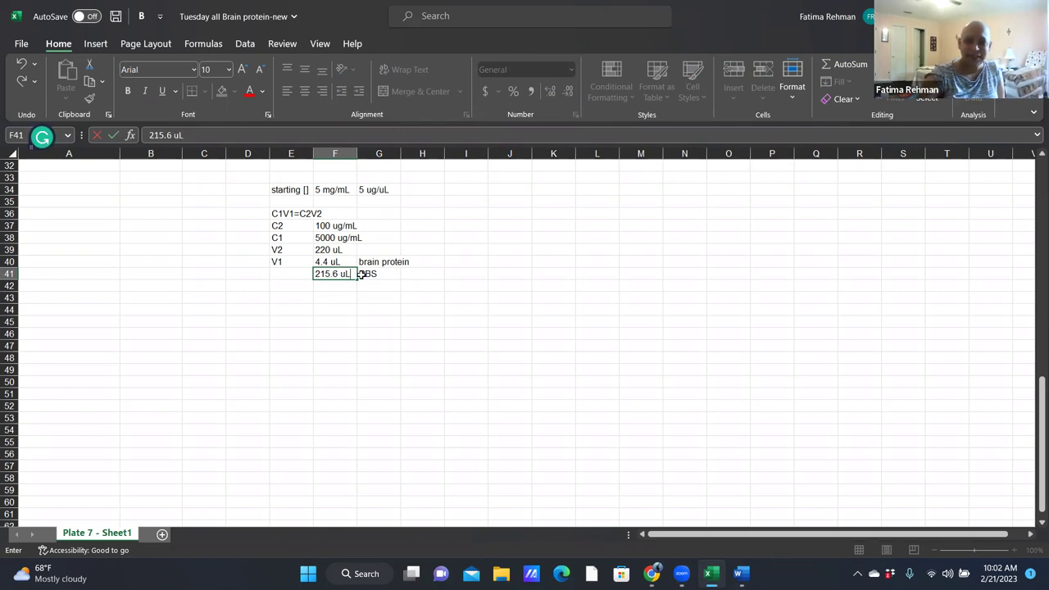
# Step: Complete the PBS volume entry in F41, and switch to the Homework 2 document in Word to read question 5
pyautogui.press('Return')
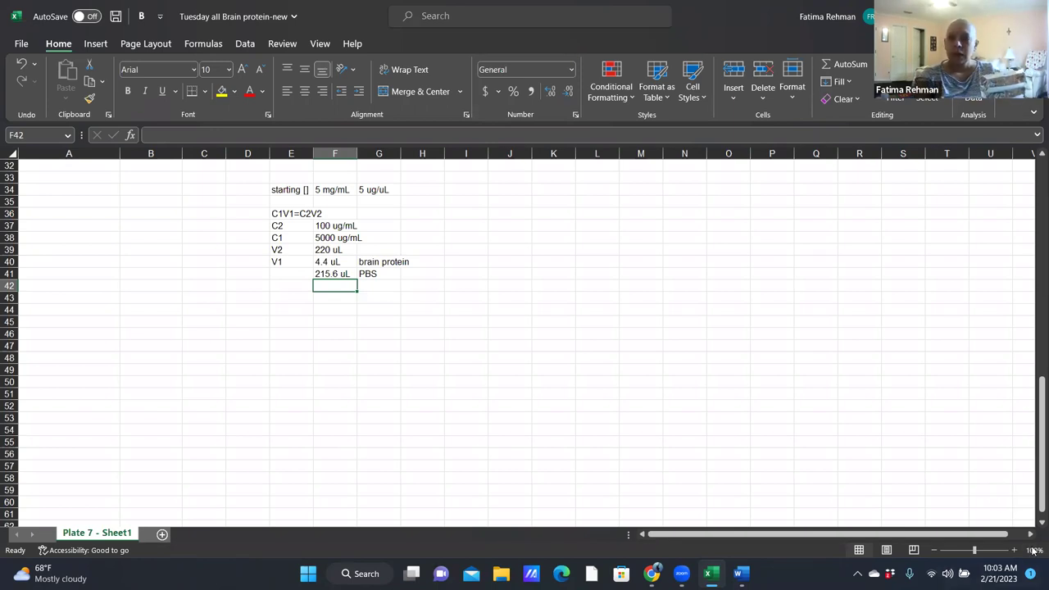
pyautogui.click(741, 574)
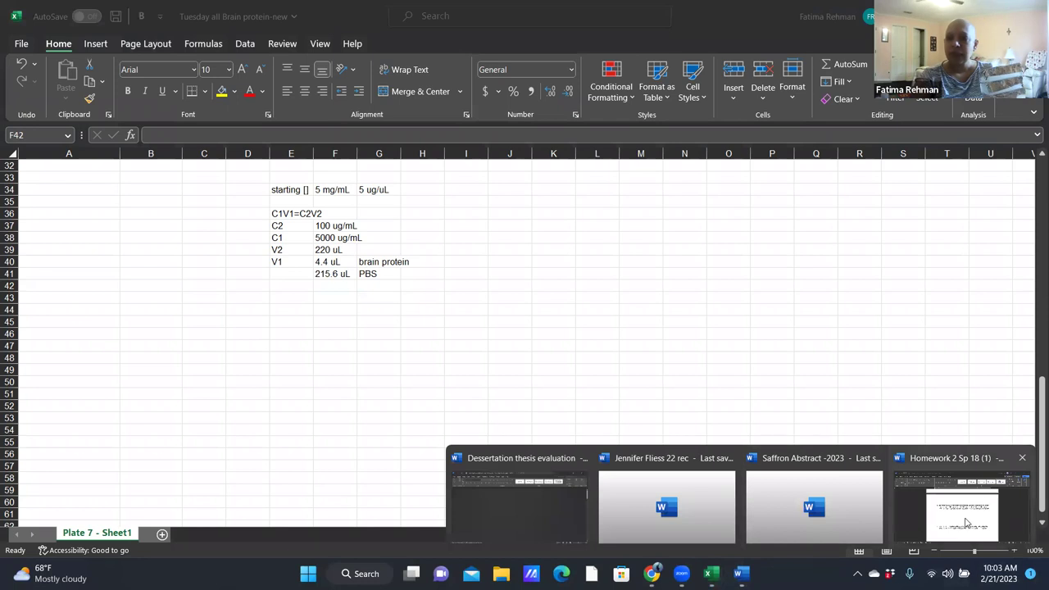
pyautogui.click(969, 515)
pyautogui.moveTo(1034, 370); pyautogui.dragTo(1033, 434)
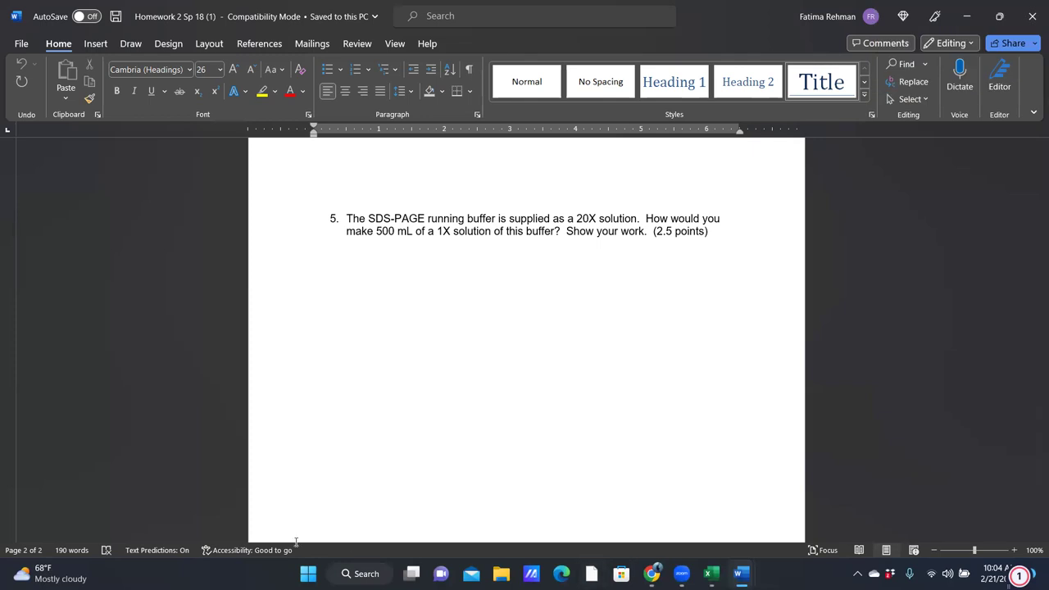
pyautogui.moveTo(1033, 402); pyautogui.dragTo(1004, 217)
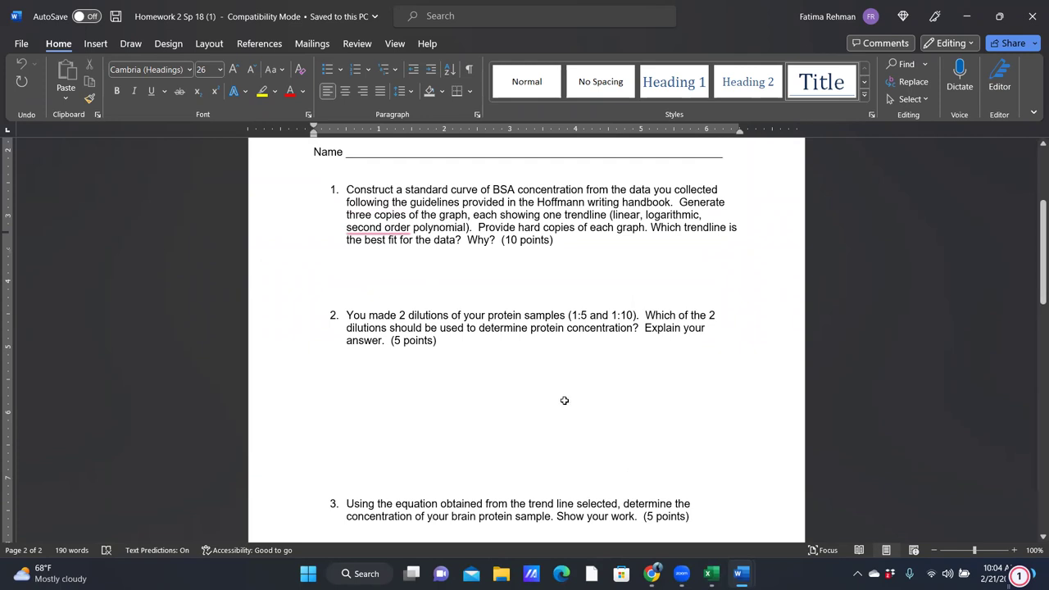
# Step: Back in the Excel workbook, divide the first undiluted (UD) absorbance by 5 in A27 with =C28/5
pyautogui.hotkey('alt', 'Tab')
pyautogui.moveTo(1036, 383); pyautogui.dragTo(1018, 238)
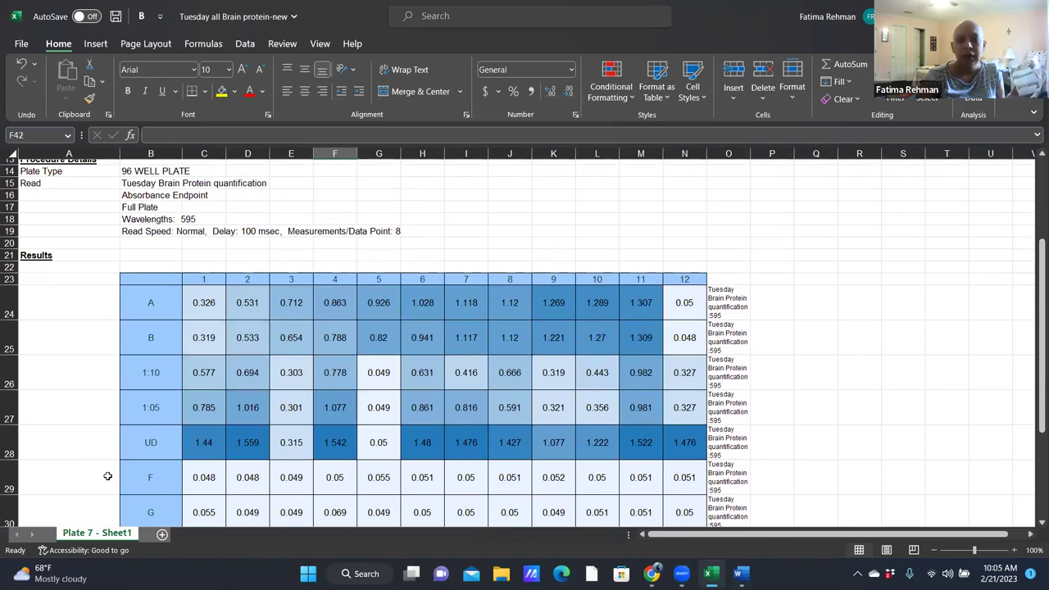
pyautogui.click(88, 415)
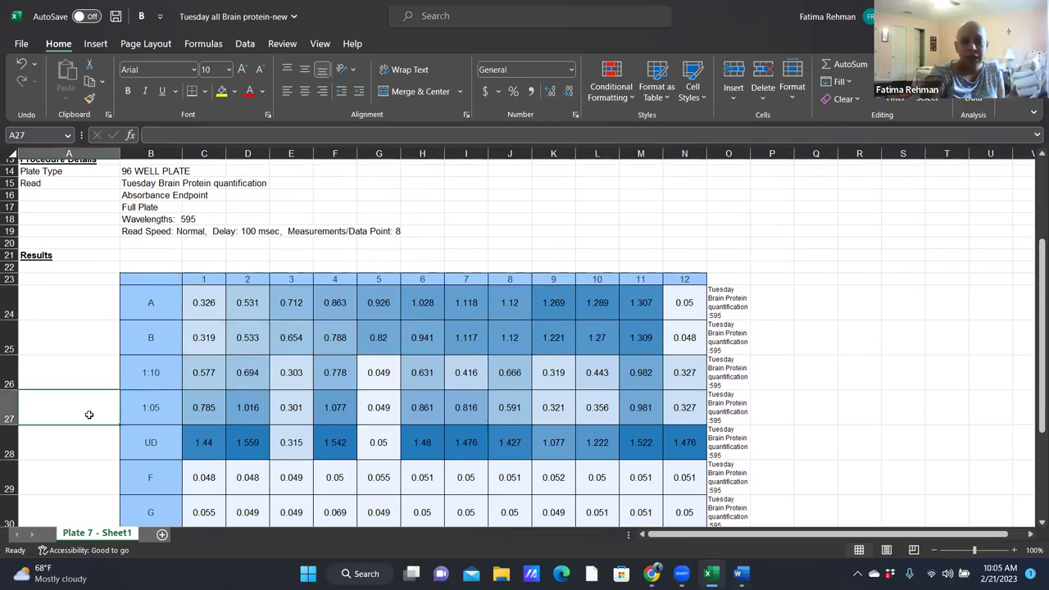
pyautogui.write('=')
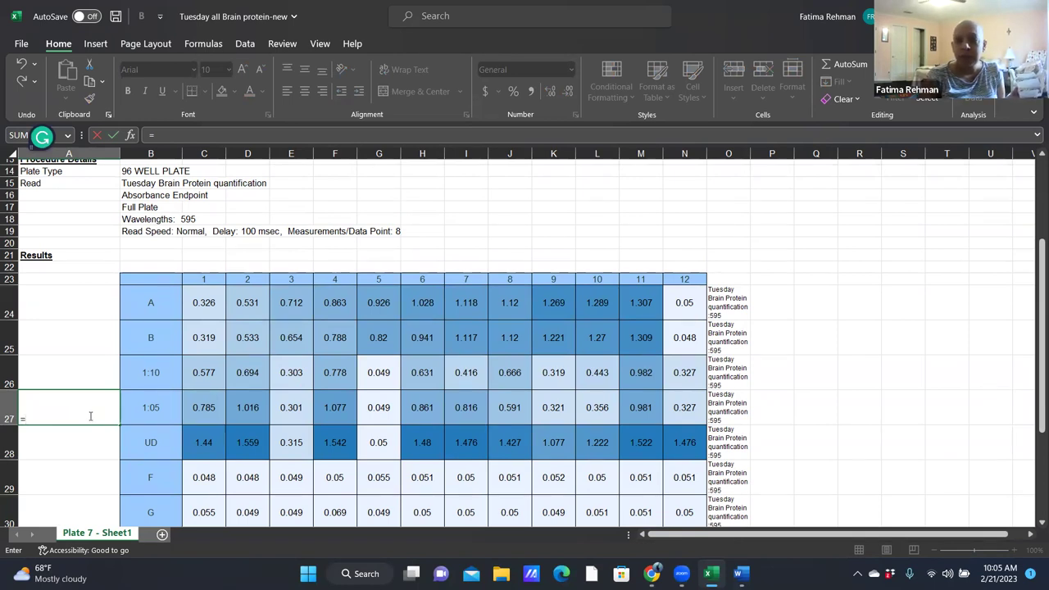
pyautogui.click(198, 446)
pyautogui.write('/')
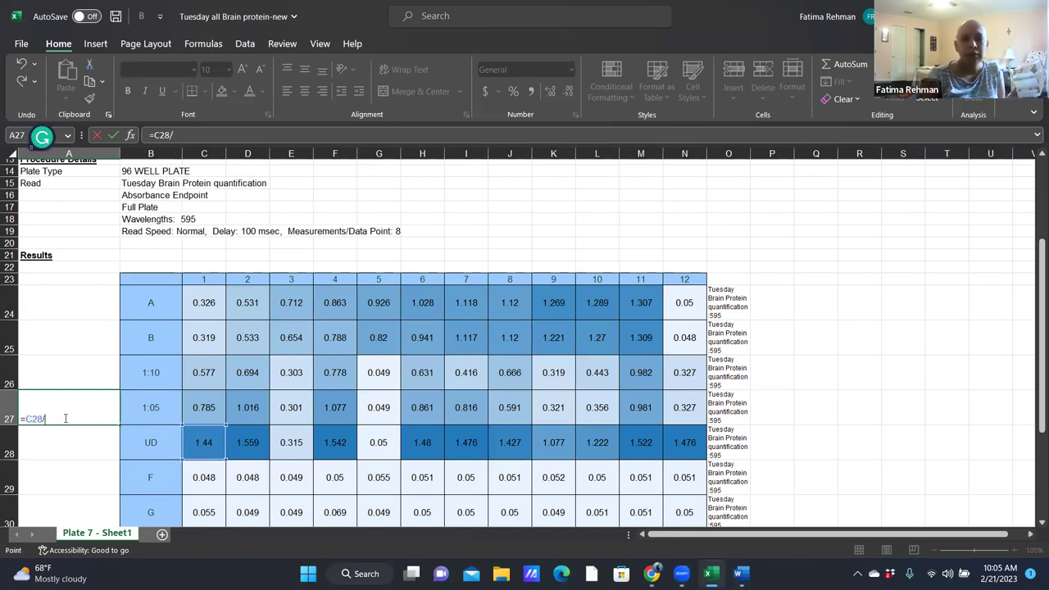
pyautogui.write('5')
pyautogui.press('Return')
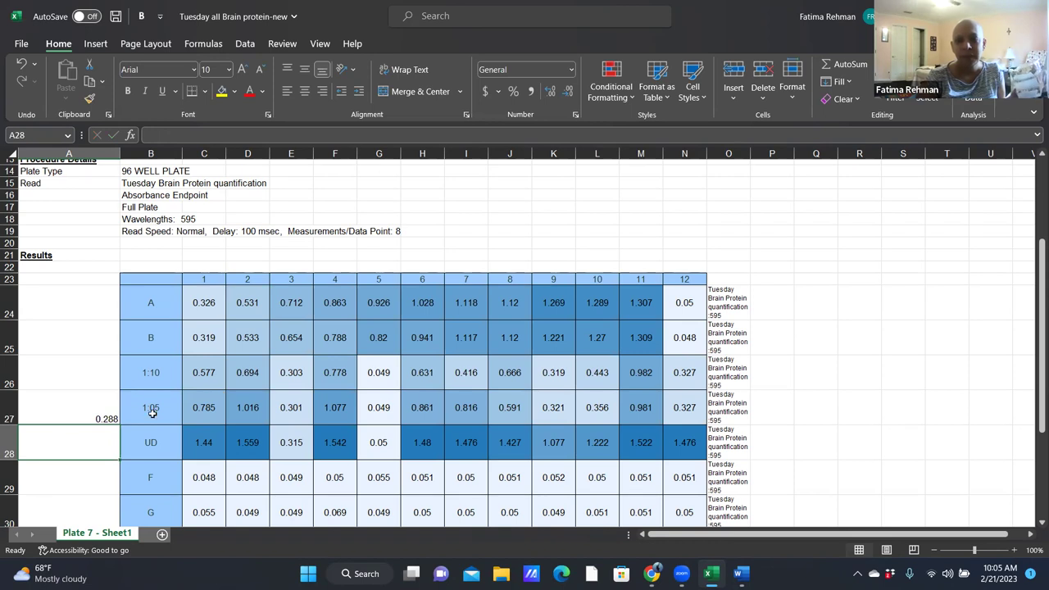
# Step: Divide the first undiluted absorbance in C28 by 10 in cell A26, beside the 1:10 row
pyautogui.click(78, 374)
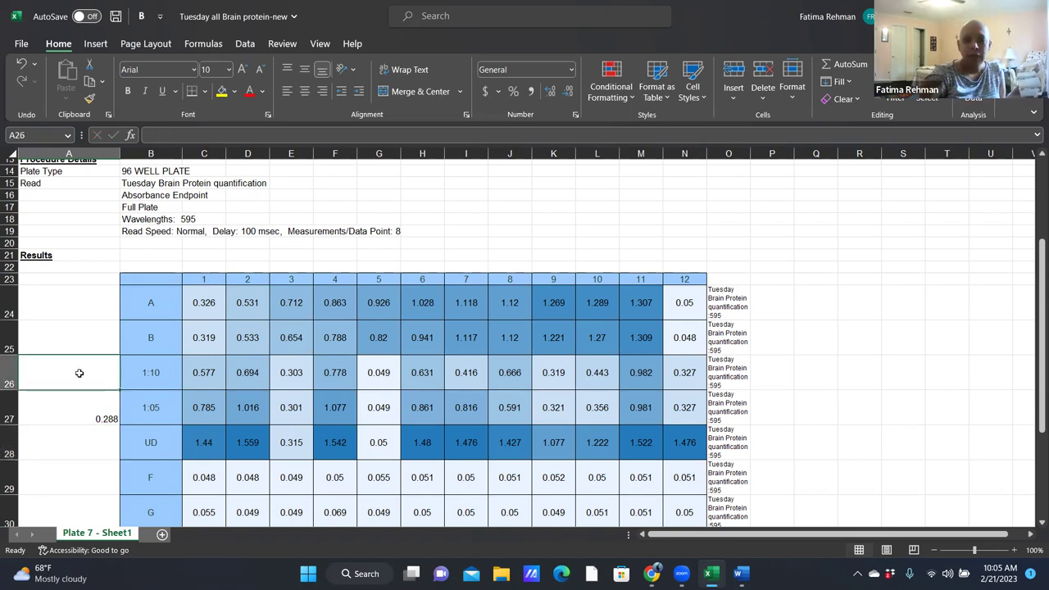
pyautogui.write('=')
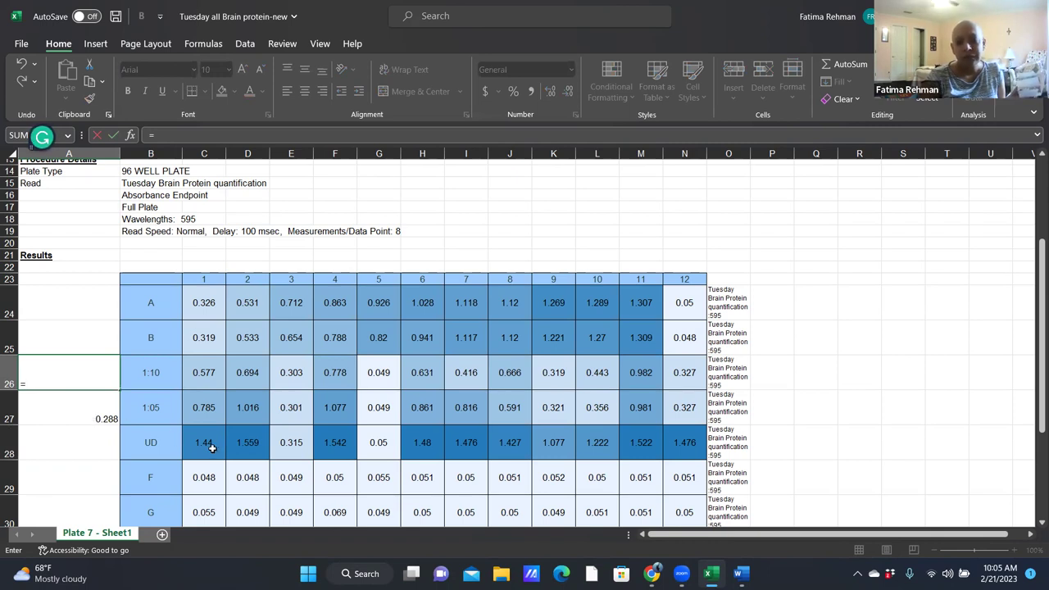
pyautogui.click(210, 449)
pyautogui.write('/')
pyautogui.write('5')
pyautogui.press('Return')
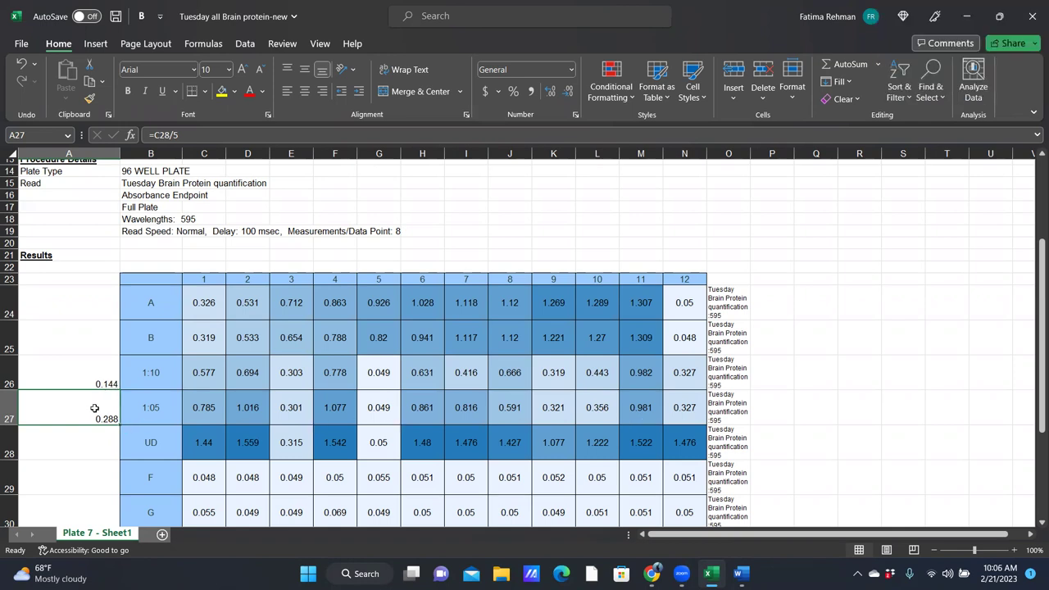
# Step: Try to relabel the 1:05 dilution row in B27 as 1/2
pyautogui.click(148, 407)
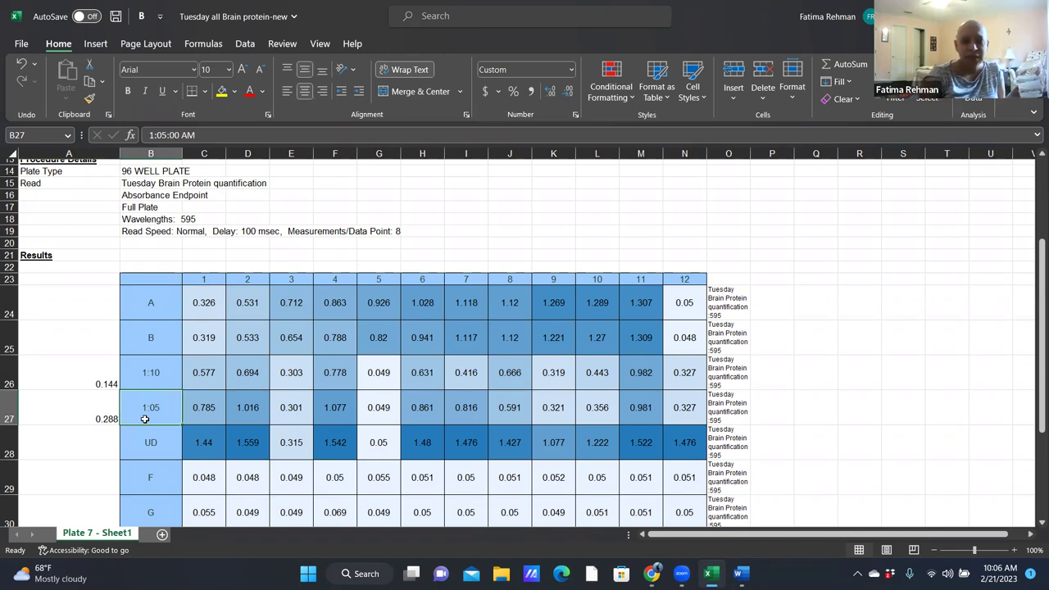
pyautogui.write('1/2')
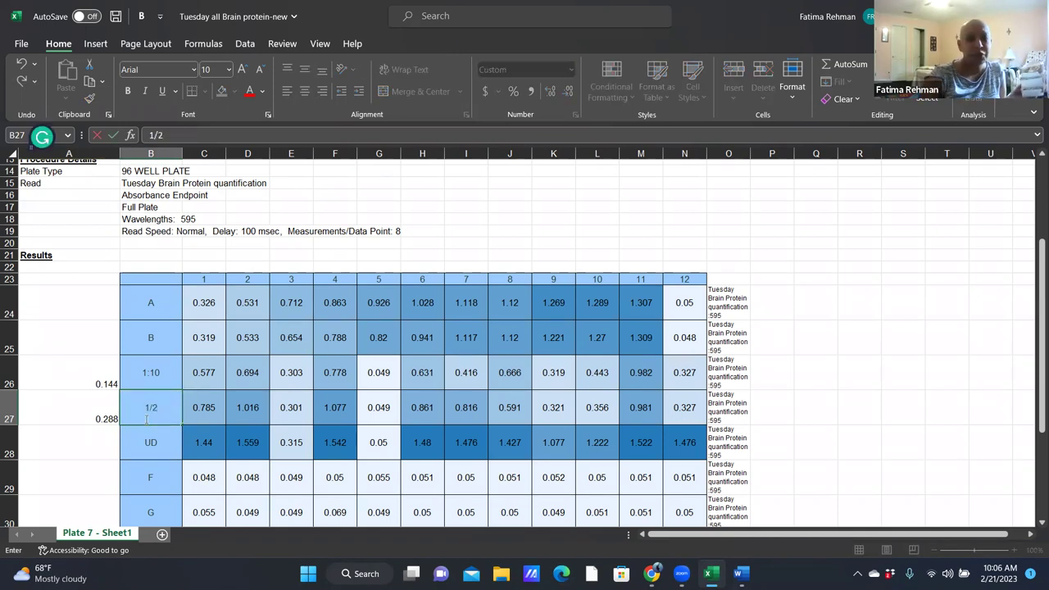
pyautogui.click(94, 414)
# Step: Relabel the dilution row in cell B27 as 1:02
pyautogui.click(154, 413)
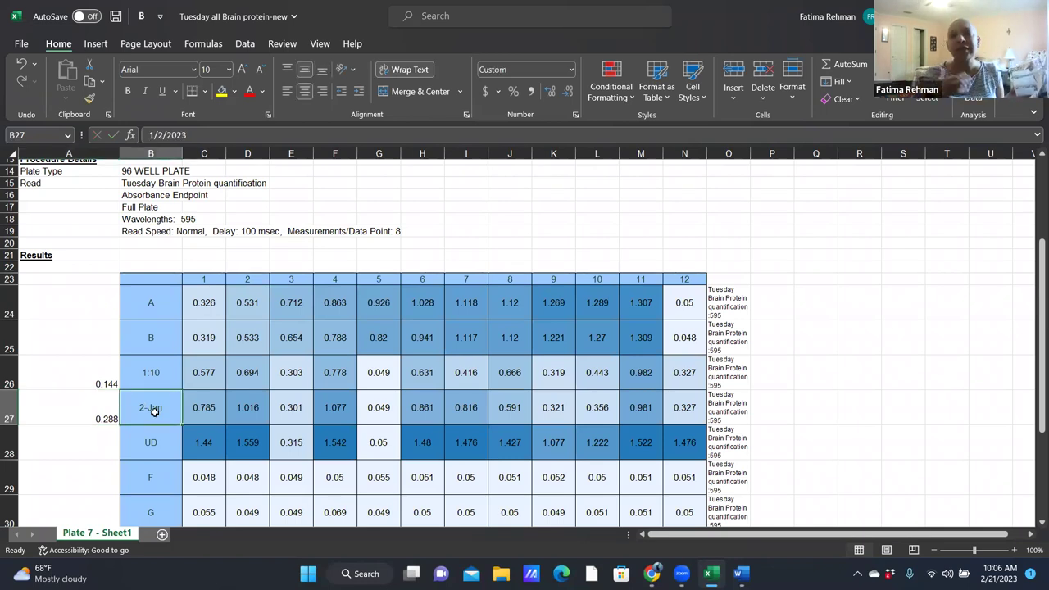
pyautogui.write('1')
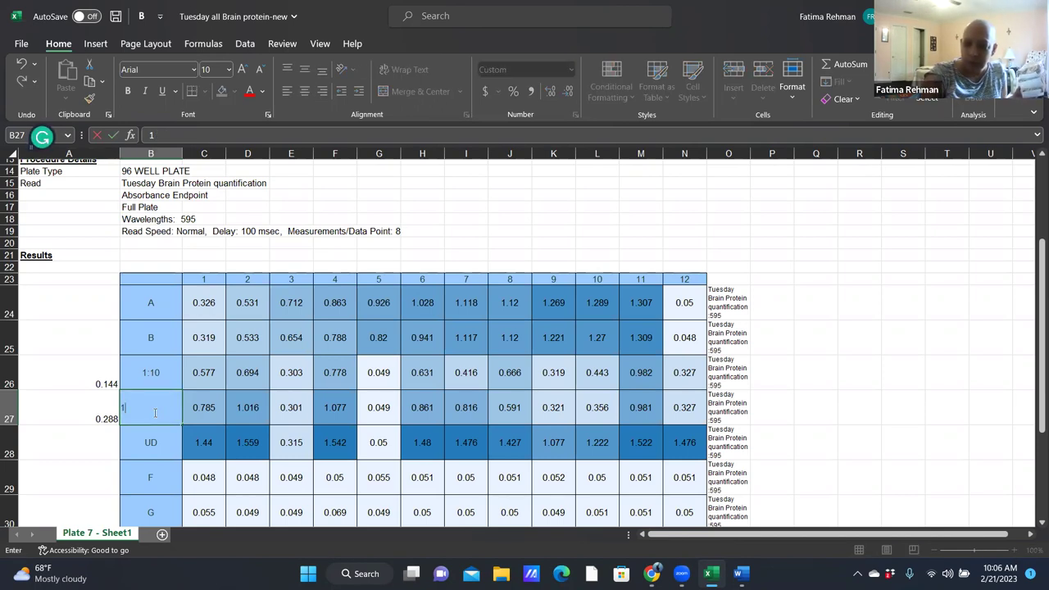
pyautogui.write(':0')
pyautogui.write('2')
pyautogui.press('Return')
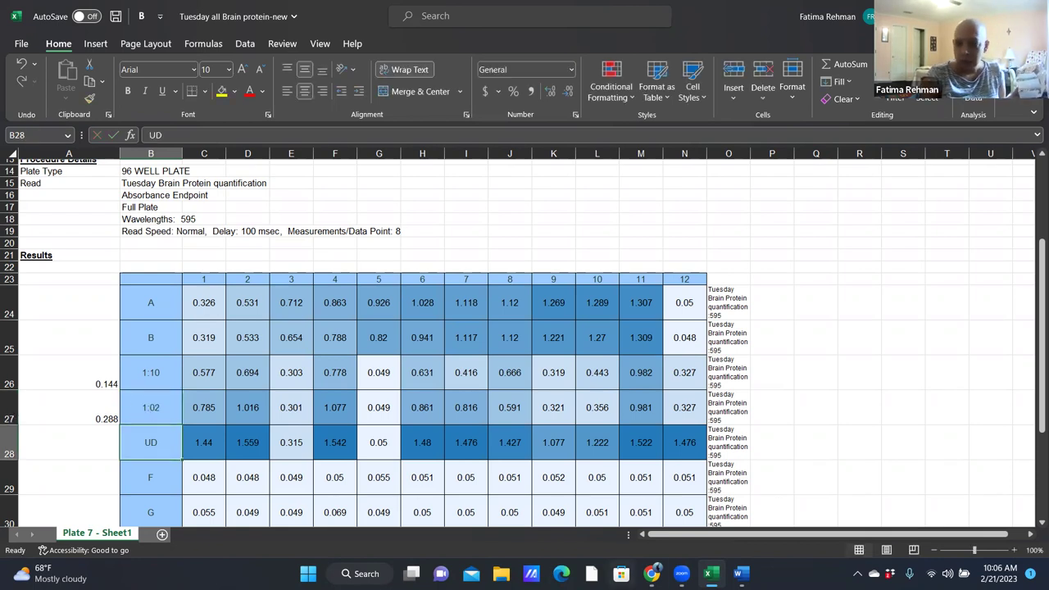
# Step: Switch to the Canvas page in Chrome and review the mouse brain protein isolation and assay protocol in the full-screen video
pyautogui.click(652, 574)
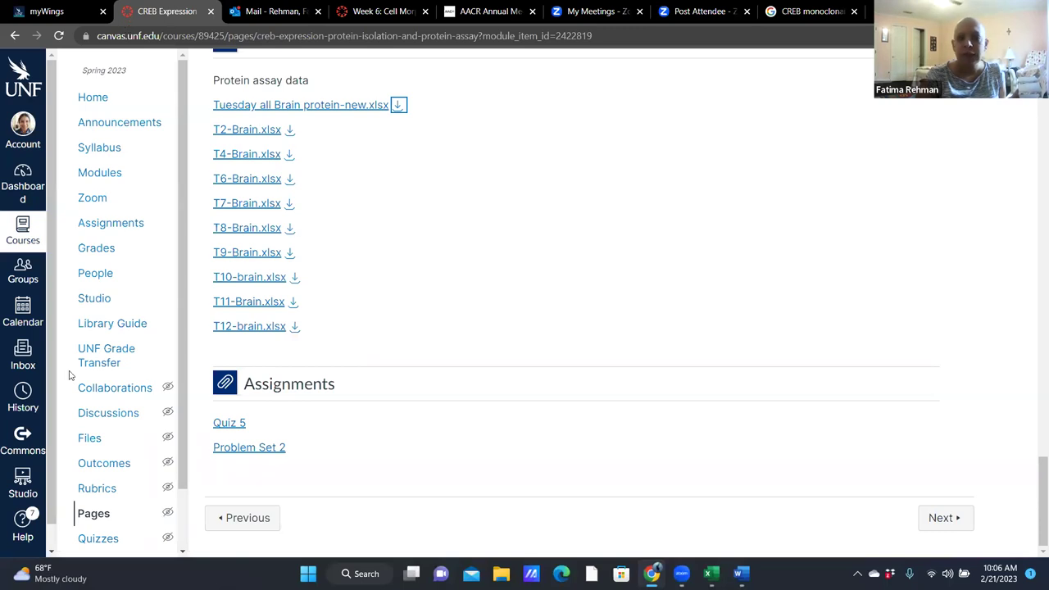
pyautogui.moveTo(1039, 492); pyautogui.dragTo(1017, 226)
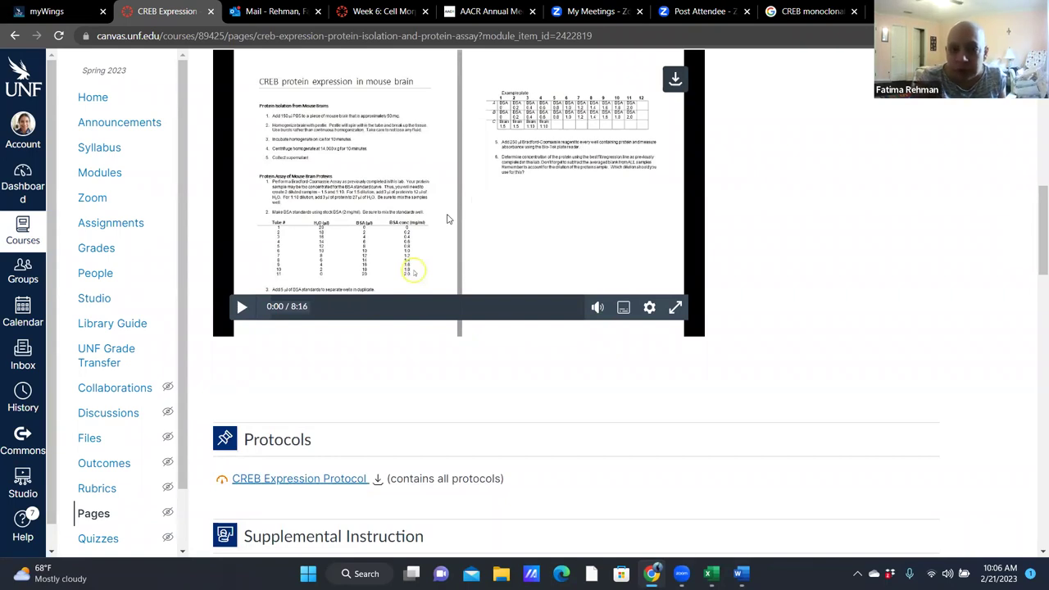
pyautogui.click(675, 306)
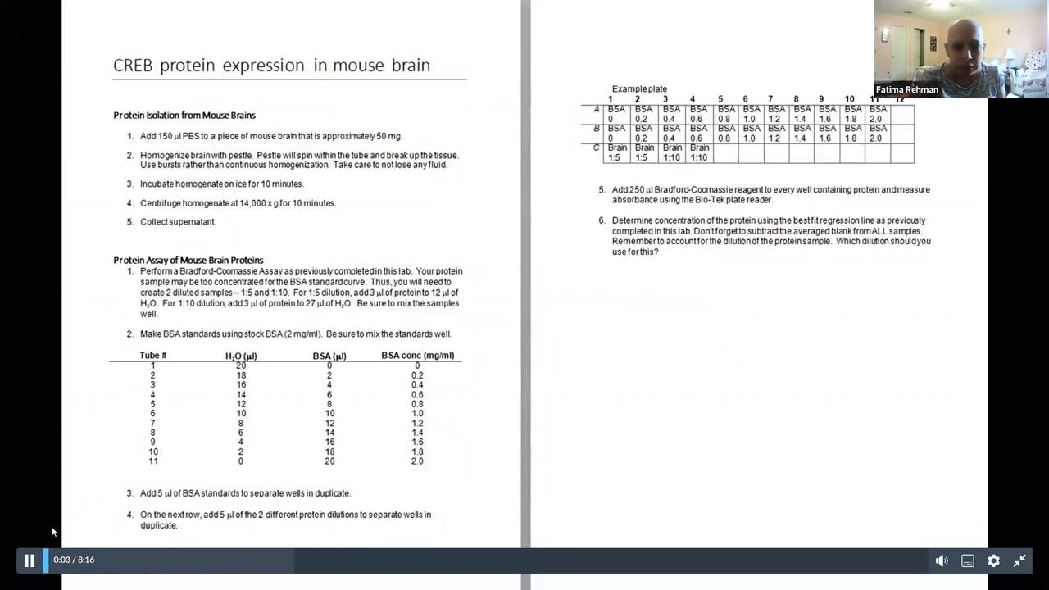
pyautogui.click(29, 560)
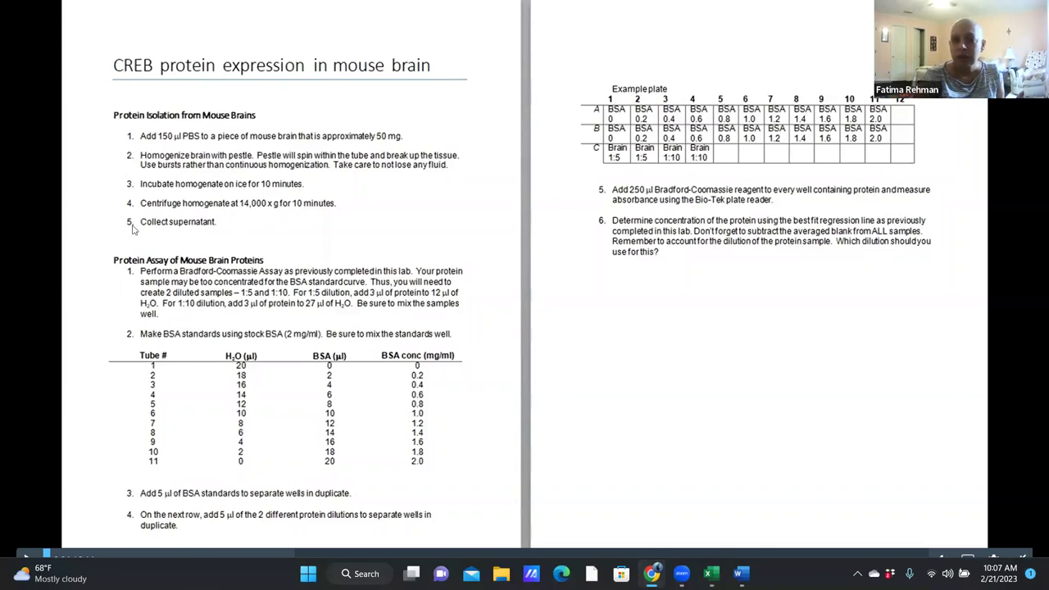
pyautogui.click(1024, 558)
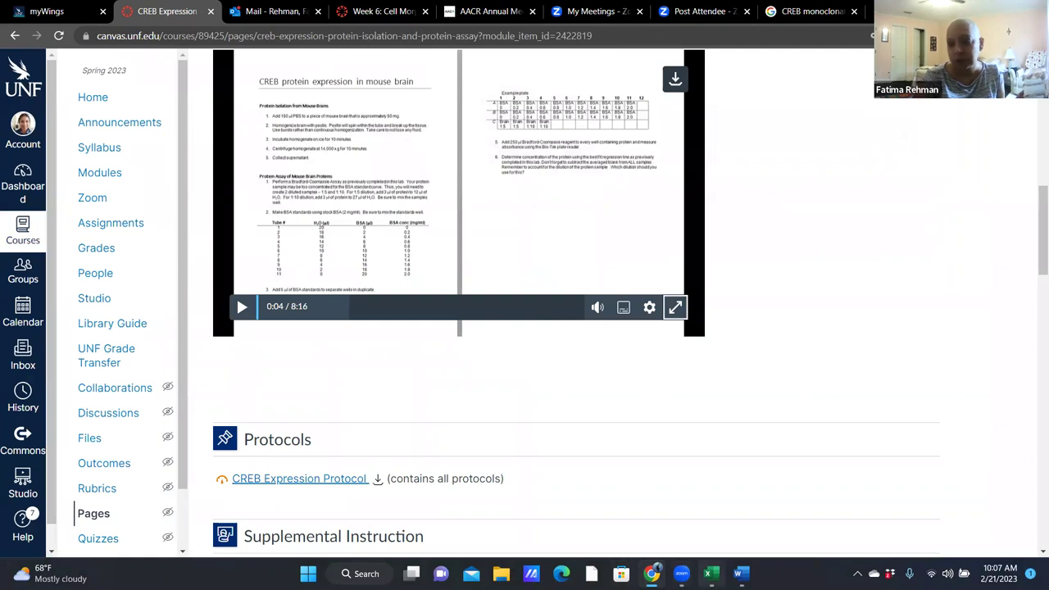
pyautogui.click(709, 574)
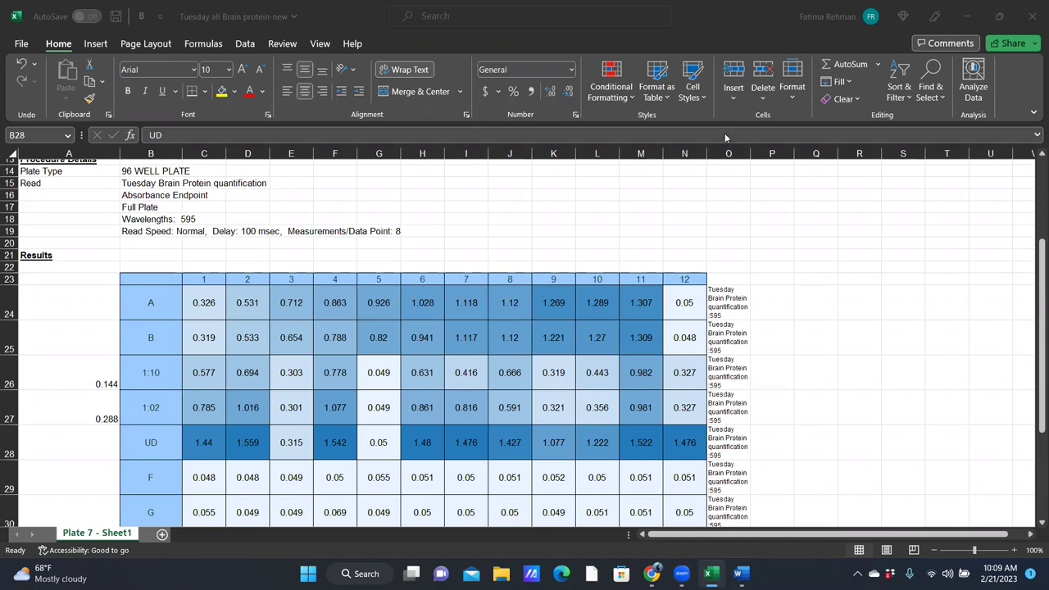
pyautogui.click(1030, 16)
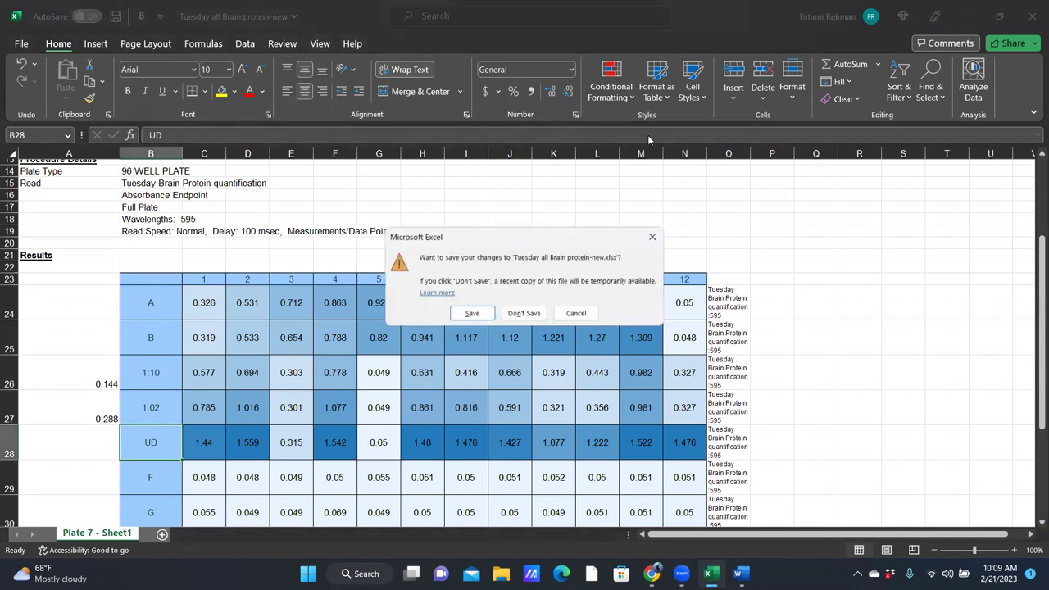
pyautogui.click(579, 318)
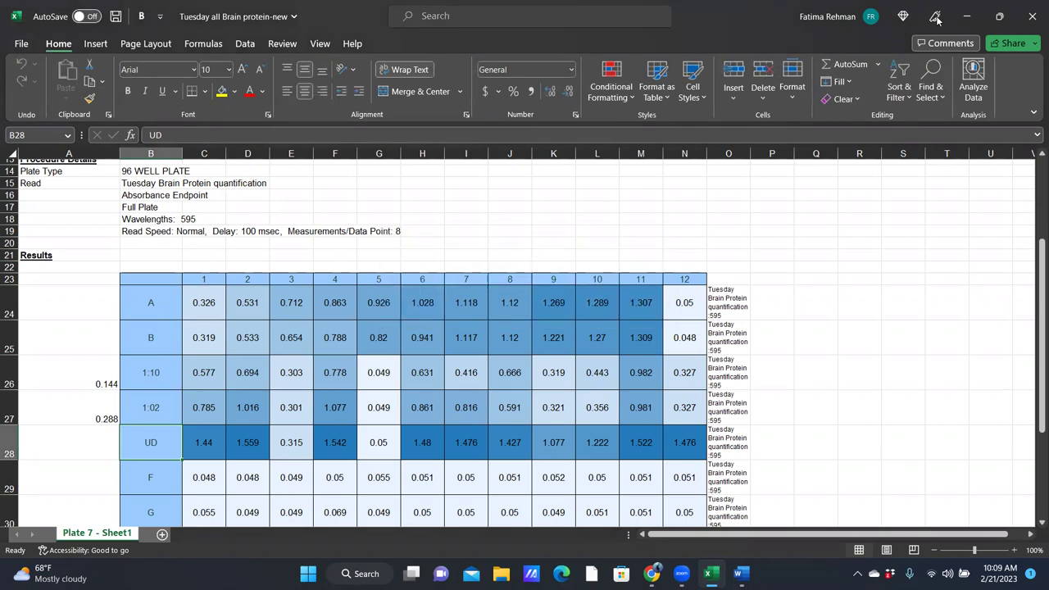
pyautogui.click(999, 15)
pyautogui.click(951, 48)
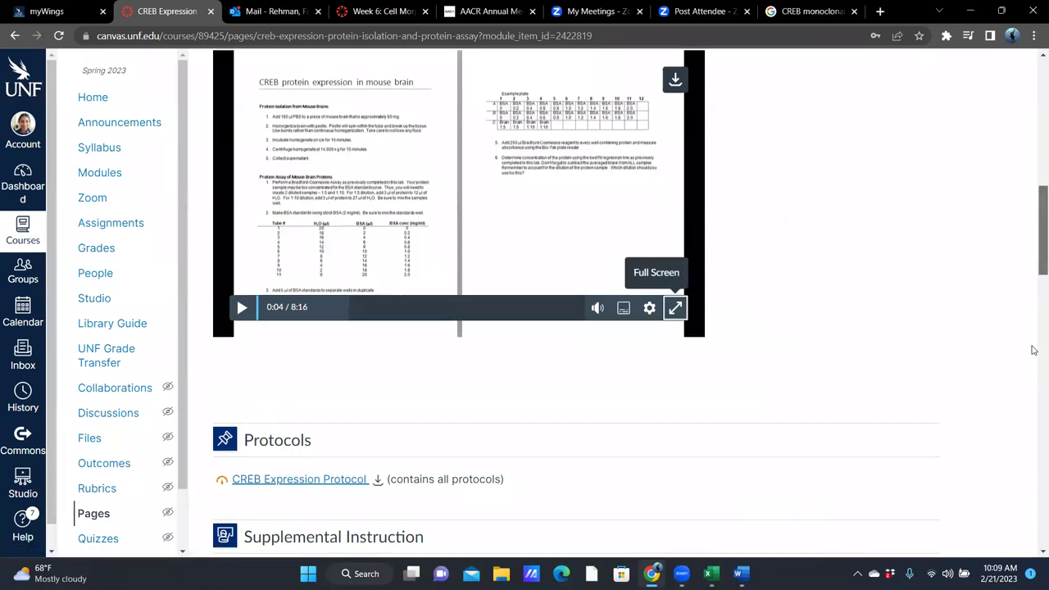
# Step: Try to preview T2-Brain.xlsx from the protein assay data on the Canvas page in Chrome, and reload the page
pyautogui.scroll(-15, 1033, 350)
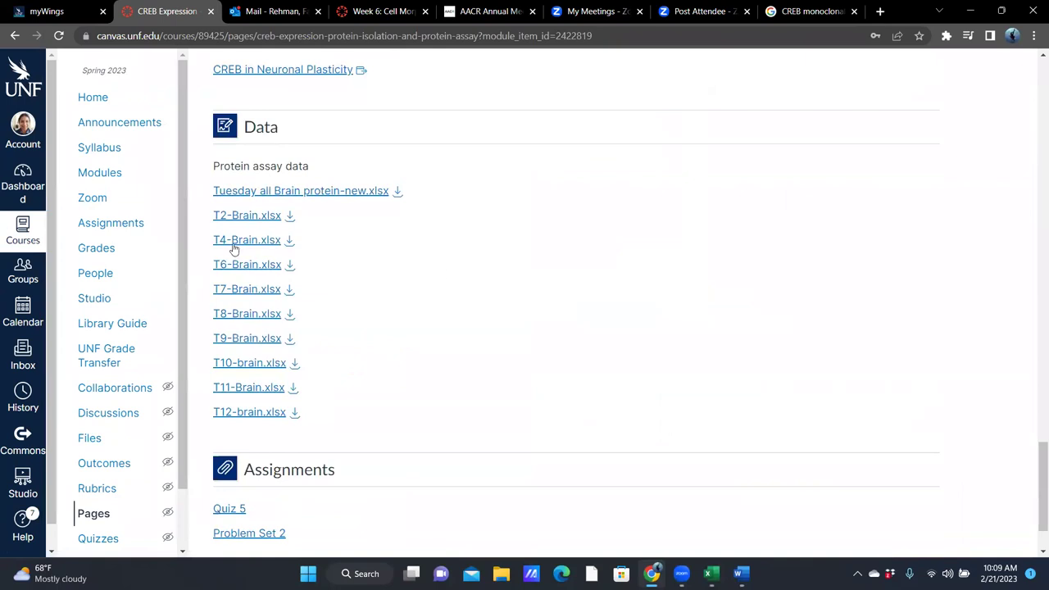
pyautogui.click(258, 216)
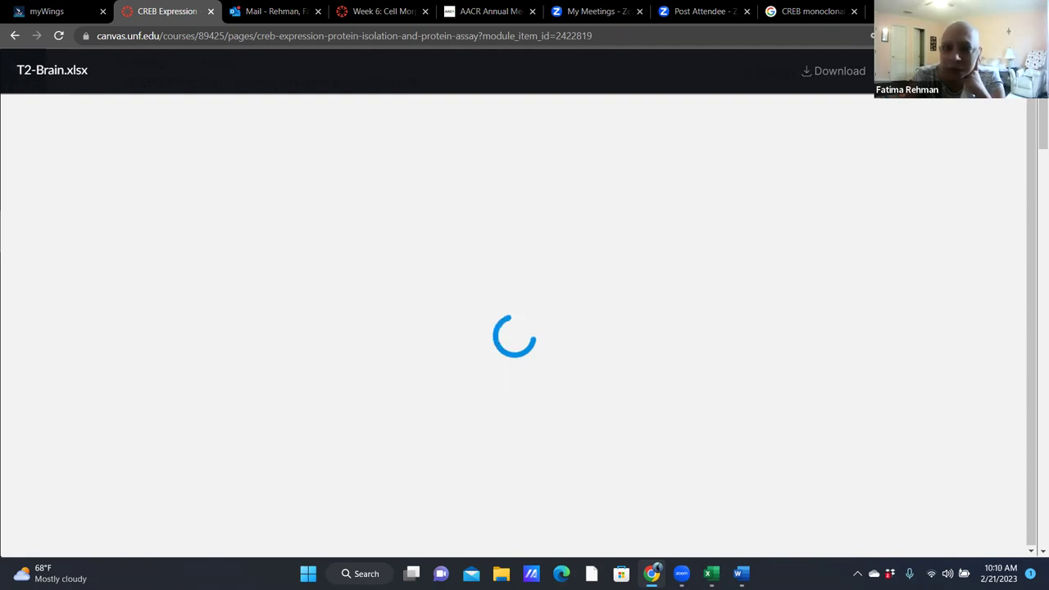
pyautogui.click(58, 36)
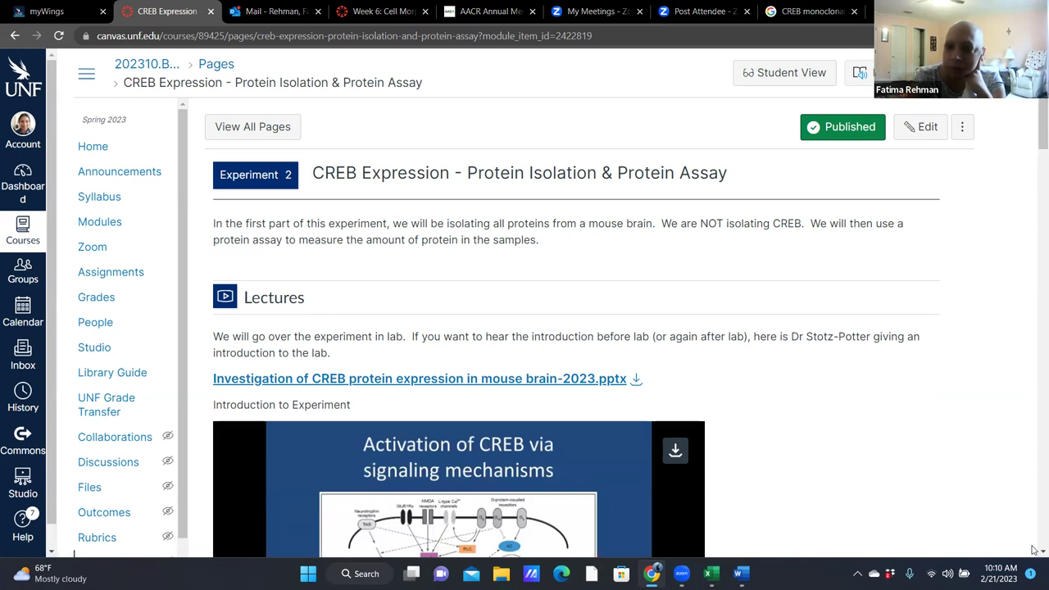
# Step: Preview T2-Brain.xlsx from the protein assay data, examine its plate Results table, and close the preview
pyautogui.moveTo(1034, 136); pyautogui.dragTo(1036, 451)
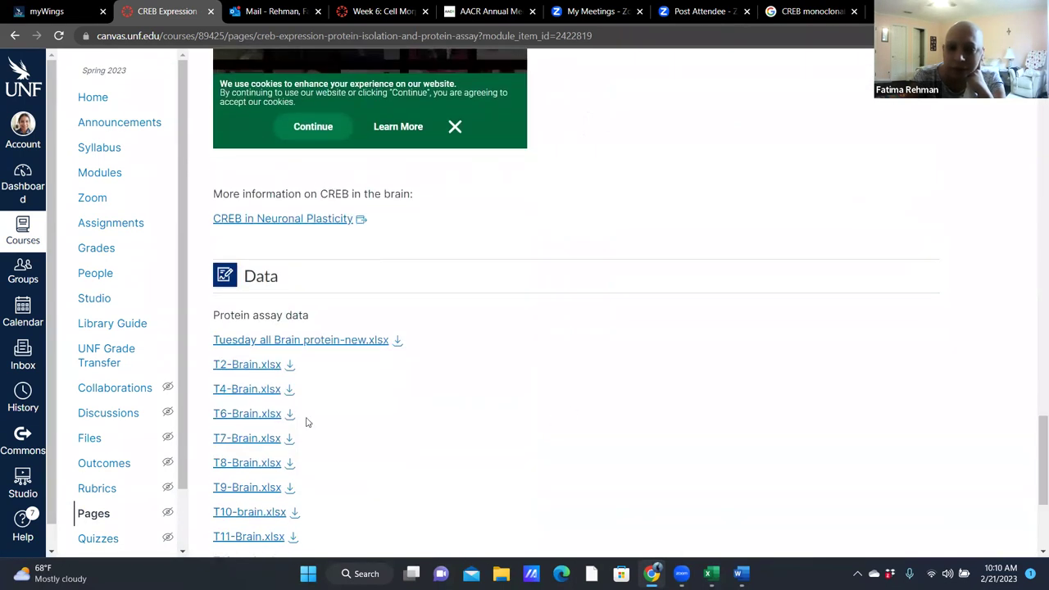
pyautogui.click(230, 364)
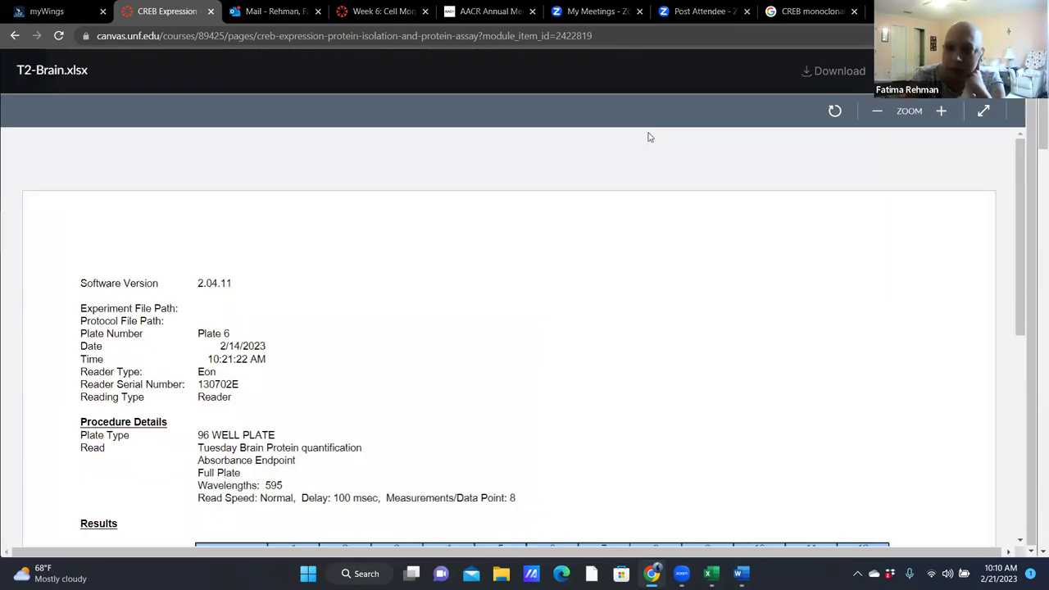
pyautogui.moveTo(1016, 300); pyautogui.dragTo(1014, 470)
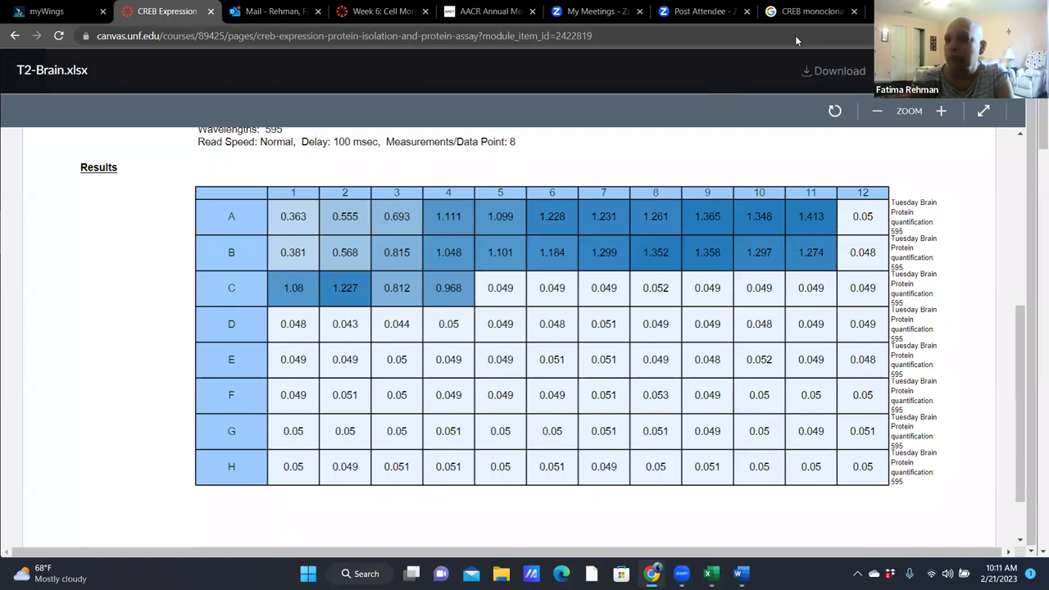
pyautogui.press('Escape')
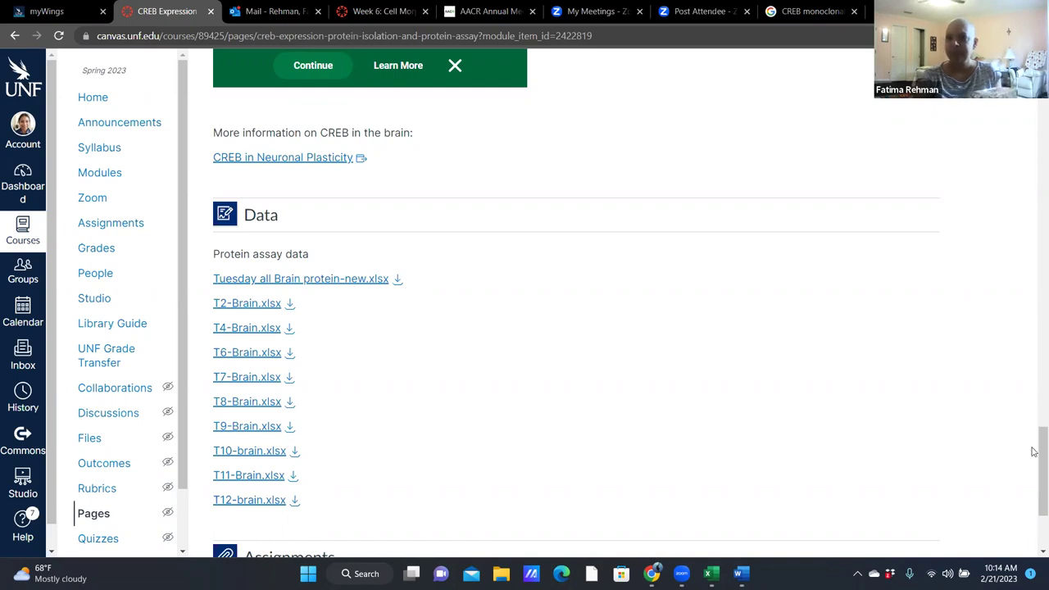
# Step: Go on to the next course page, CREB Expression - SDS PAGE & Electroblot
pyautogui.press('Tab')
pyautogui.scroll(-3, 1034, 555)
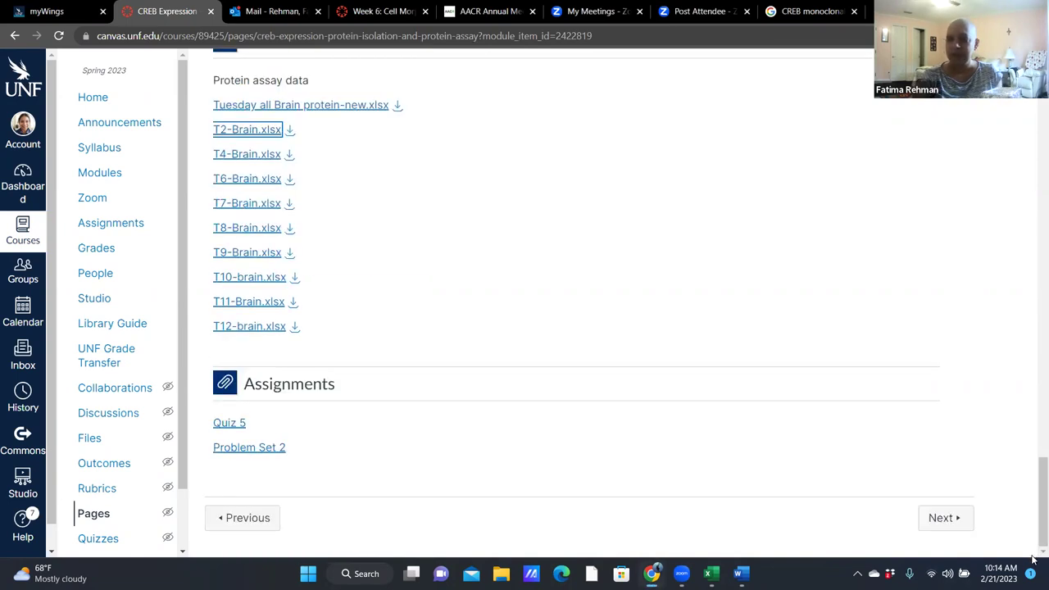
pyautogui.click(953, 523)
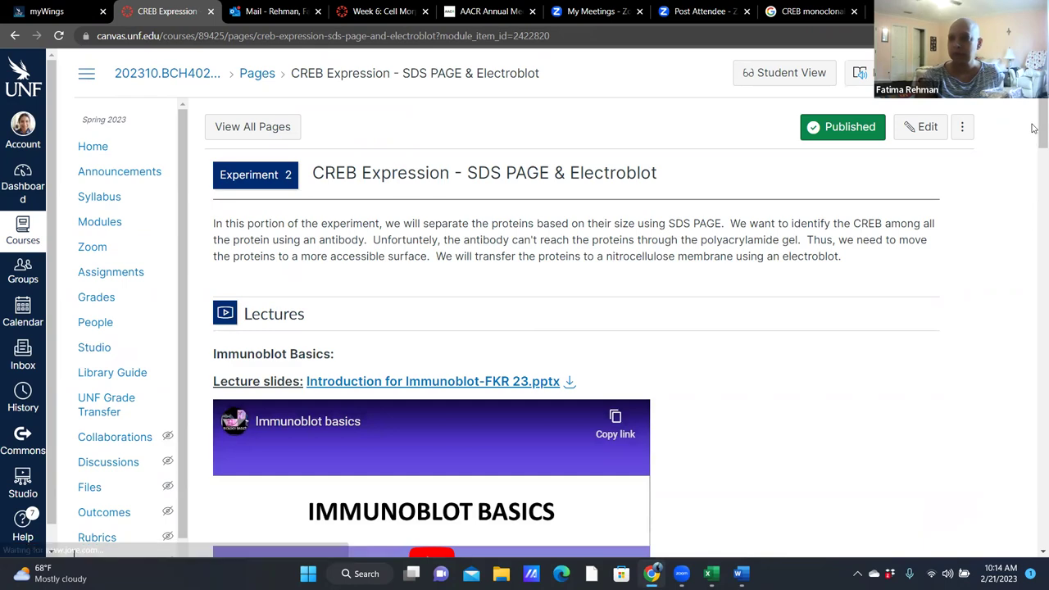
# Step: Open the CREB Expression Protocol document from the Protocols section and view the CREB Immunoblotting Protocol on page 5
pyautogui.scroll(-10, 1034, 258)
pyautogui.moveTo(1034, 258); pyautogui.dragTo(1033, 309)
pyautogui.scroll(2, 1033, 309)
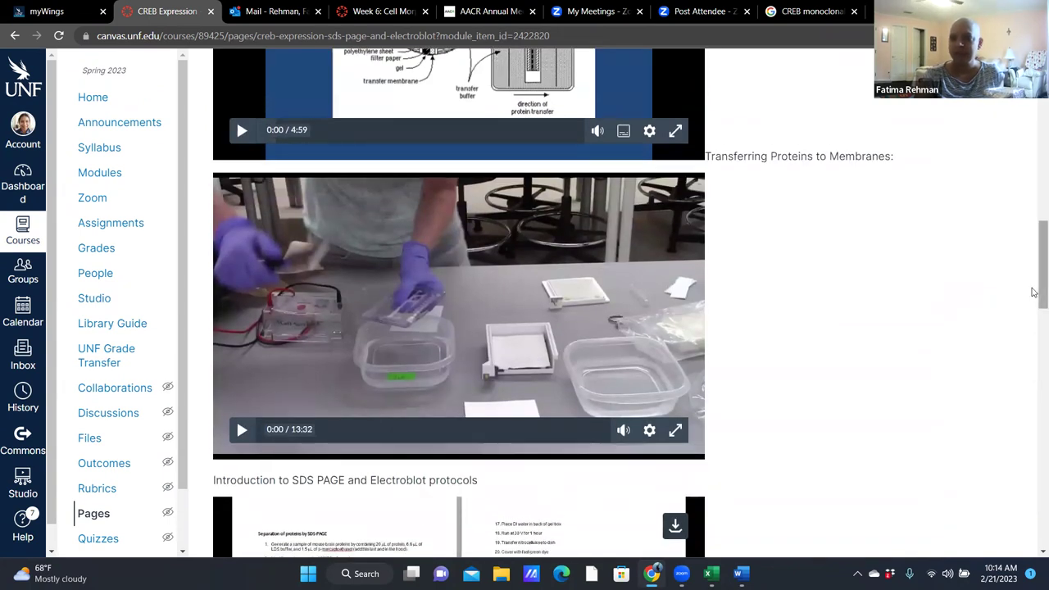
pyautogui.moveTo(1033, 293); pyautogui.dragTo(1038, 369)
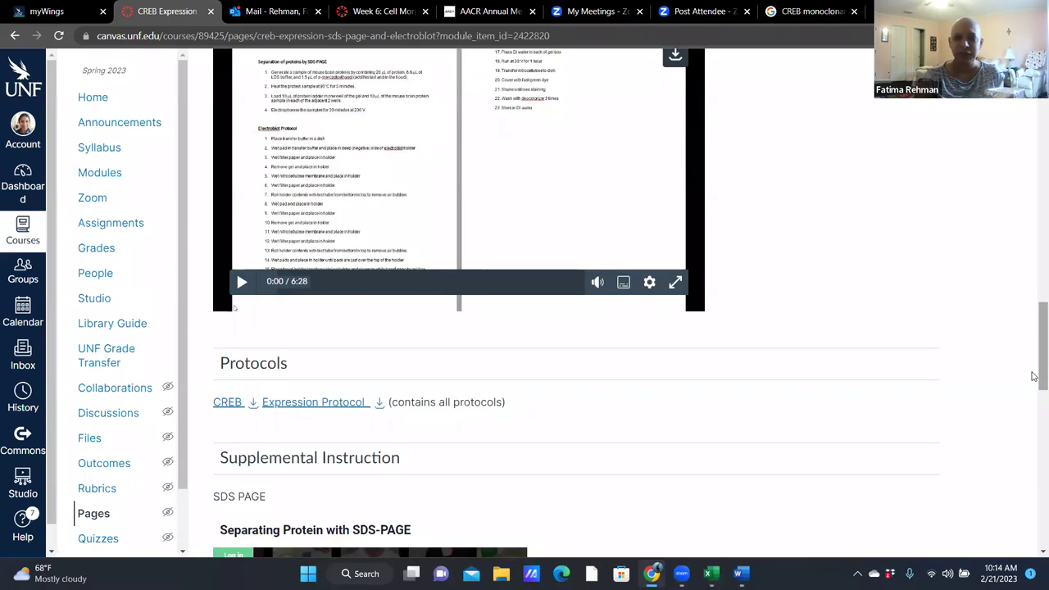
pyautogui.click(327, 408)
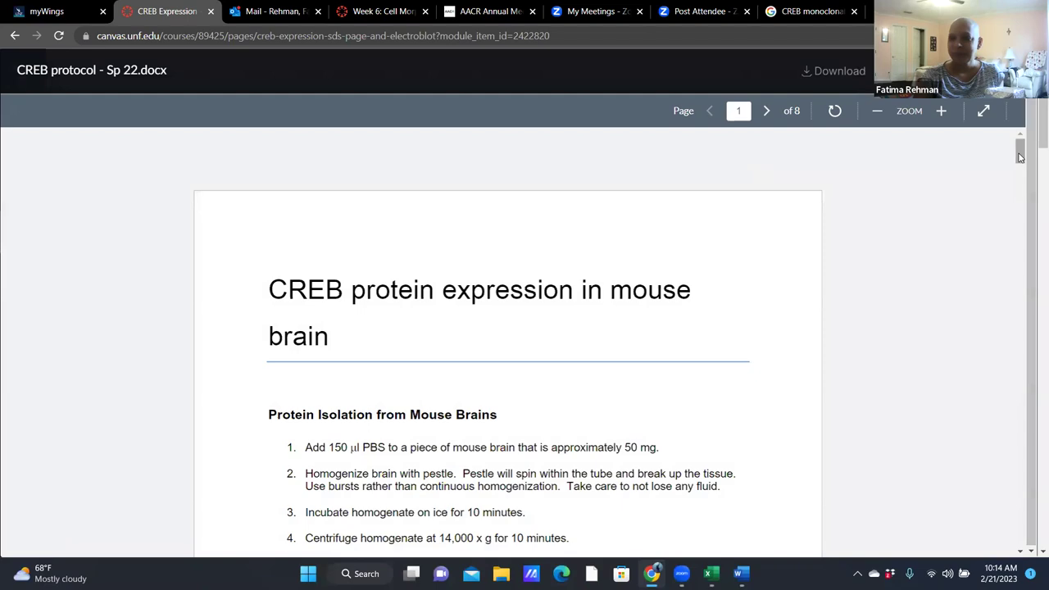
pyautogui.moveTo(1027, 151); pyautogui.dragTo(1032, 365)
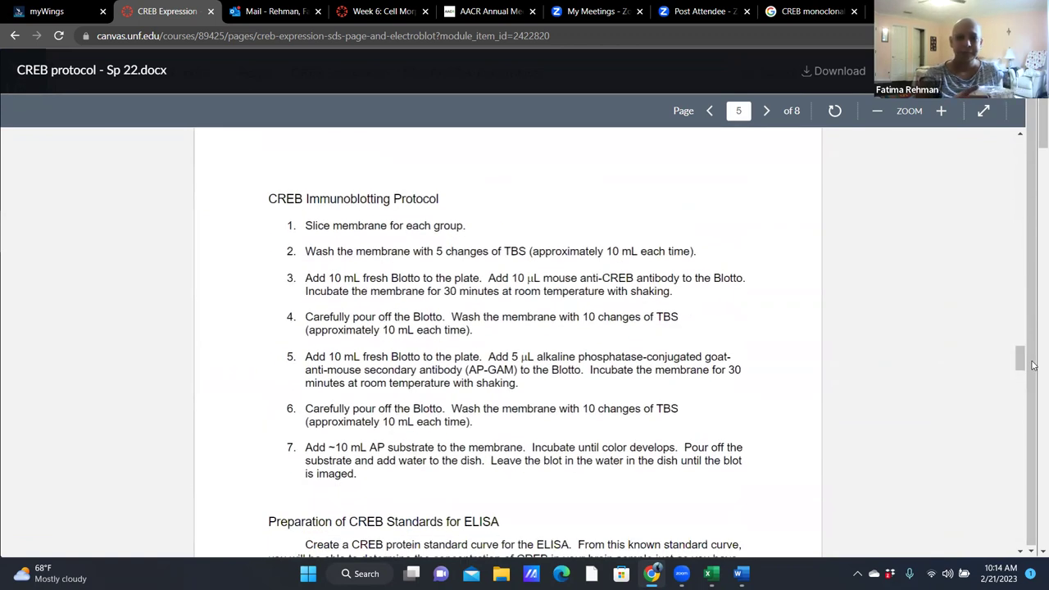